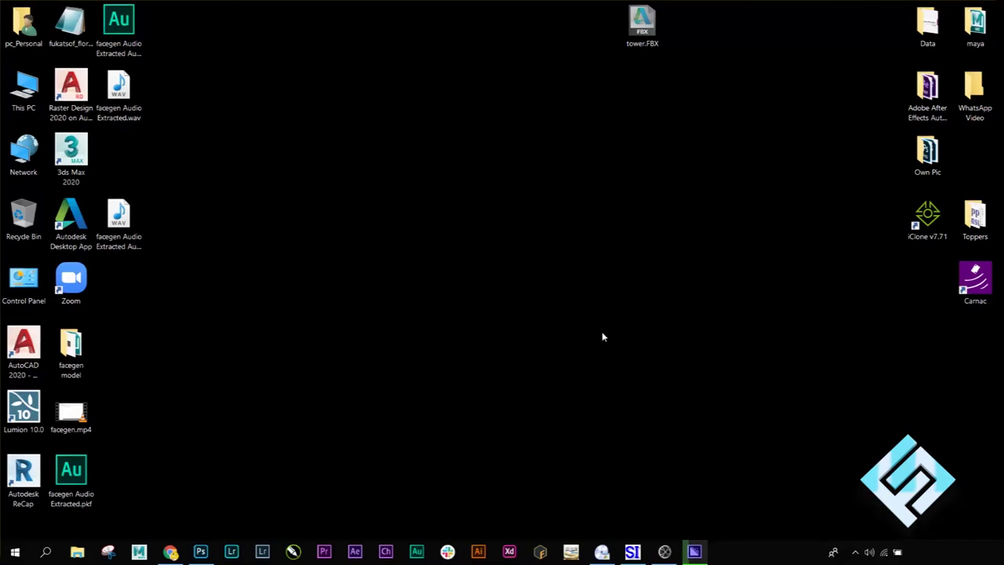
Step: Try to launch Lumion 10.0 from its desktop shortcut and dismiss the system error
left_click(646, 32)
left_click(667, 58)
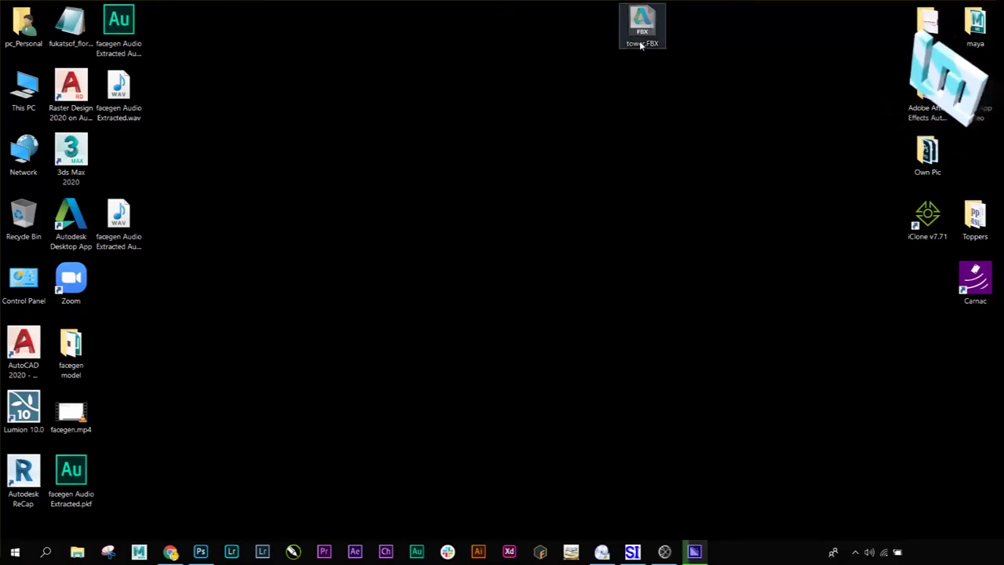
double_click(24, 412)
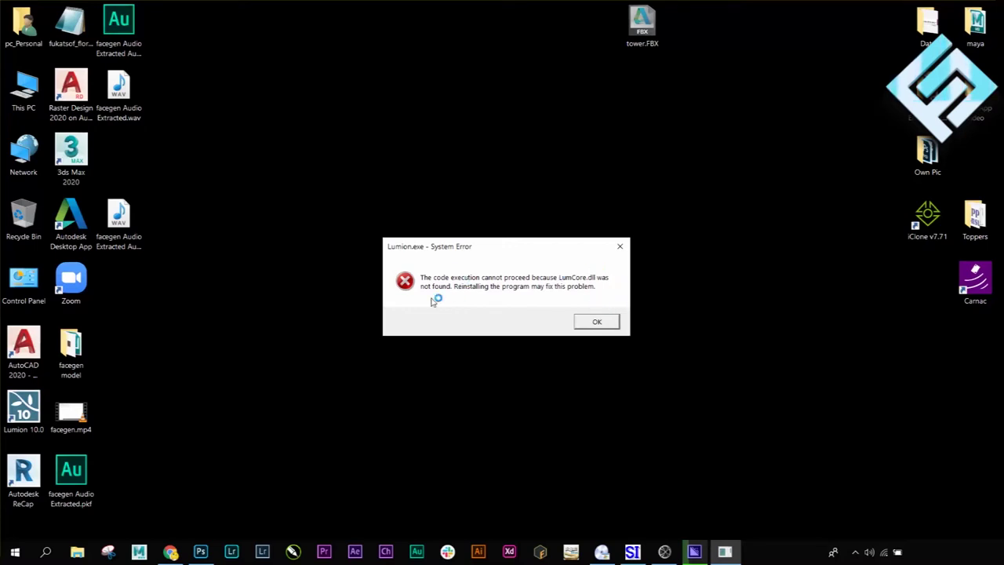
left_click(596, 323)
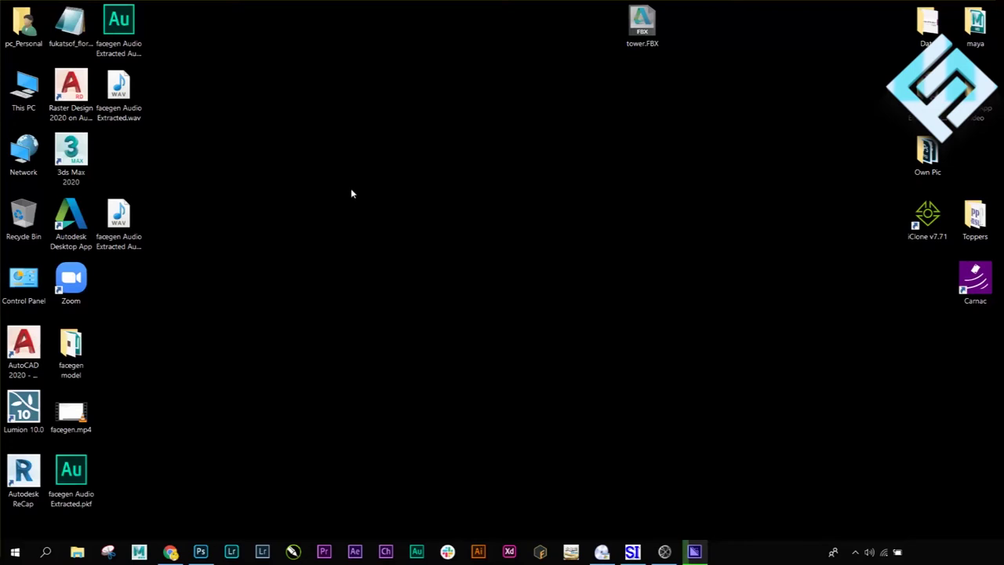
Step: Open the Lumion_Pro_10.0_x64_Fix_Only folder inside C:\Program Files\Lumion 10.0 in File Explorer
double_click(23, 88)
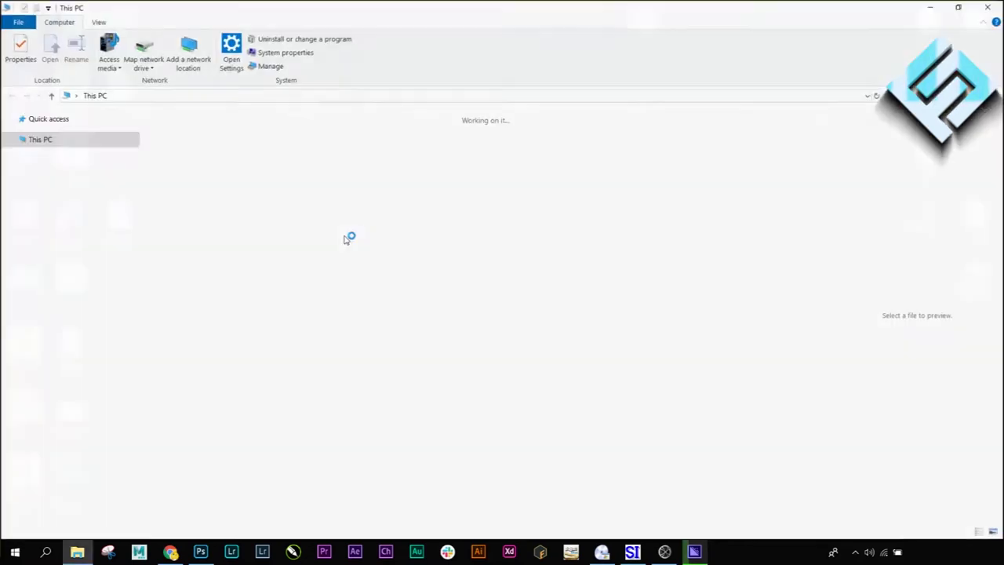
double_click(290, 228)
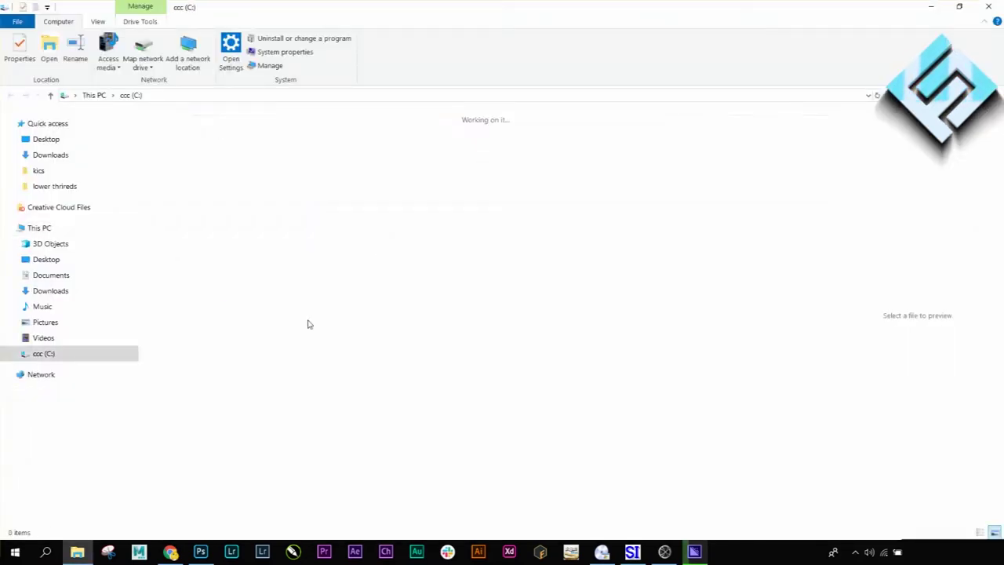
double_click(585, 145)
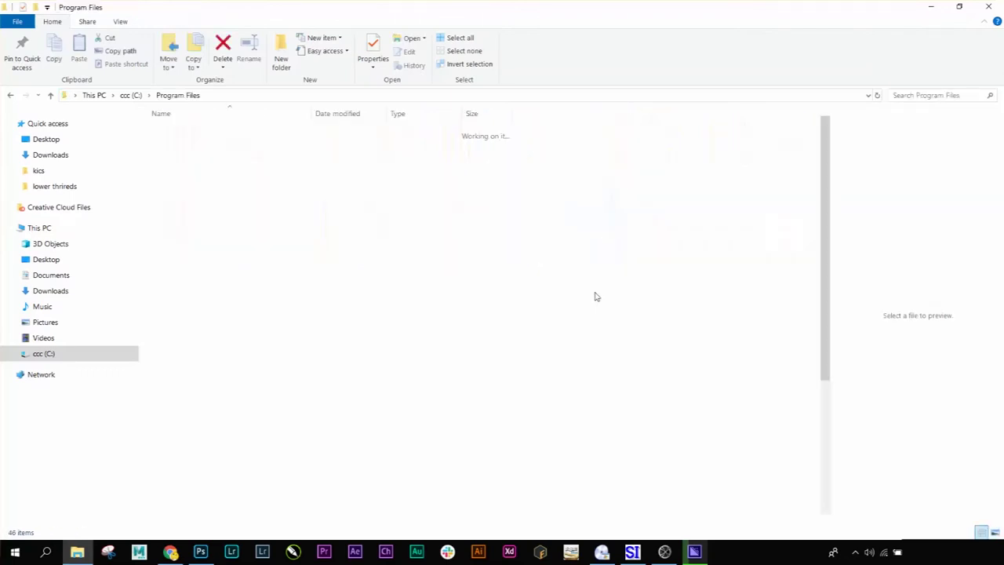
key("l")
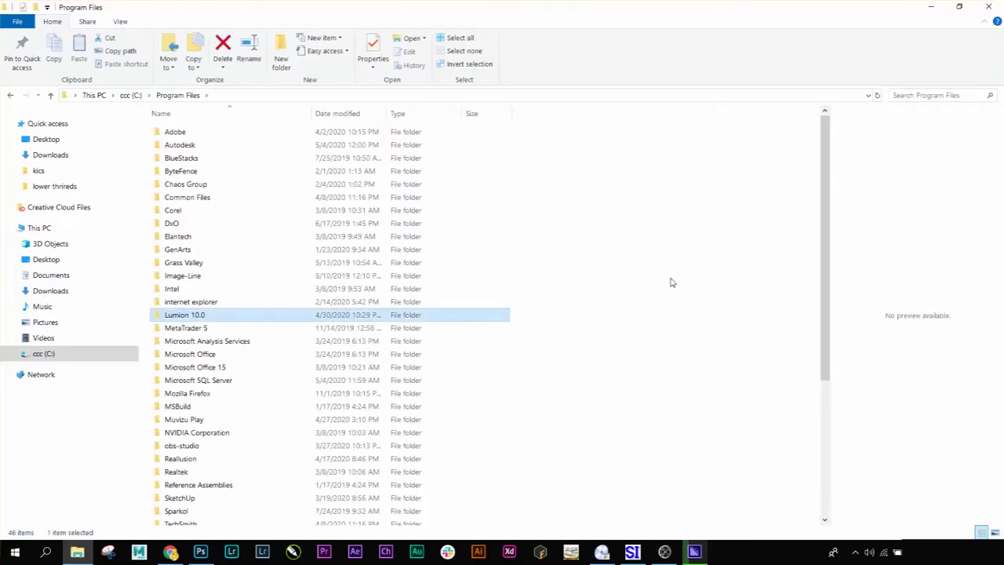
key("Return")
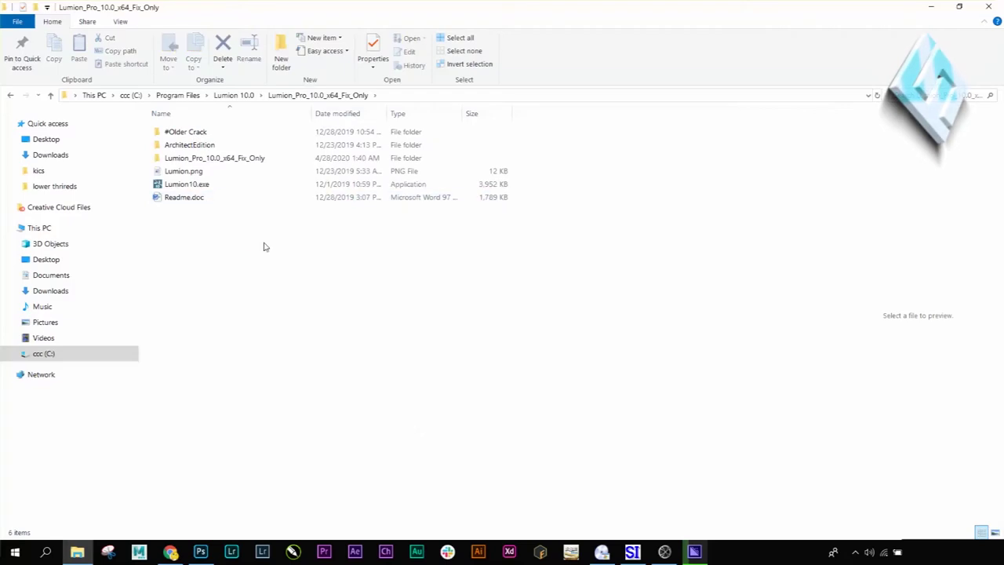
Step: Try to copy the Lumion_Pro_10.0_x64_Fix_Only contents into the Lumion 10.0 folder, replacing the files with the same names
left_click_drag(265, 247, 197, 183)
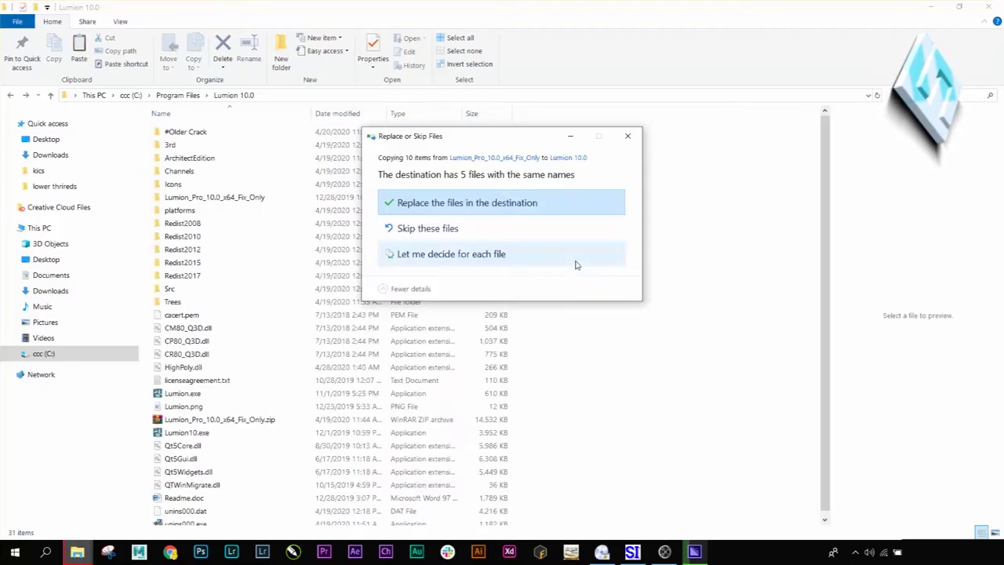
left_click(504, 202)
left_click(466, 234)
Step: Open Task Manager in detailed view and examine the running processes for one that is using the Lumion folder
right_click(747, 551)
left_click(787, 500)
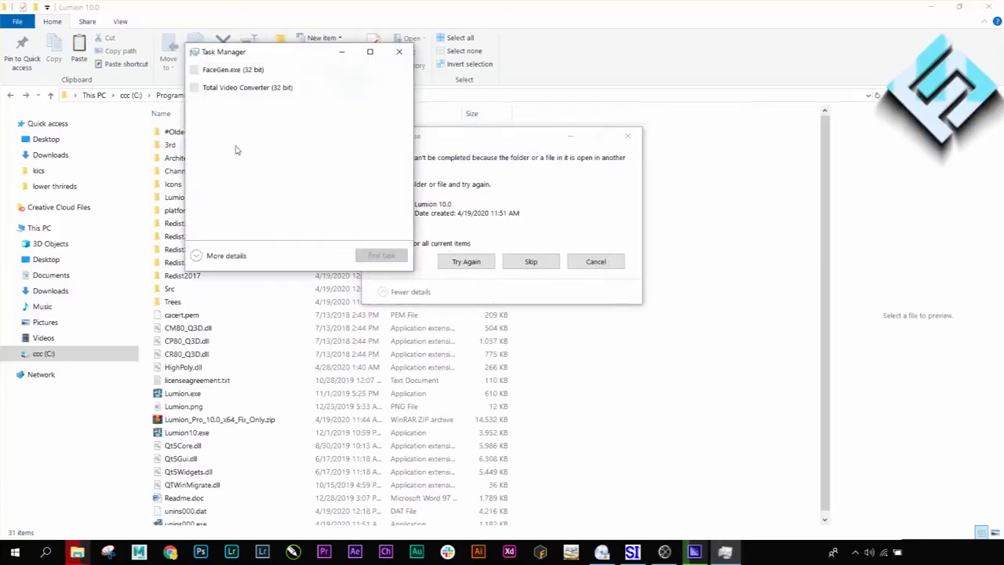
left_click(212, 255)
scroll(321, 399, "down", 8)
scroll(320, 398, "down", 20)
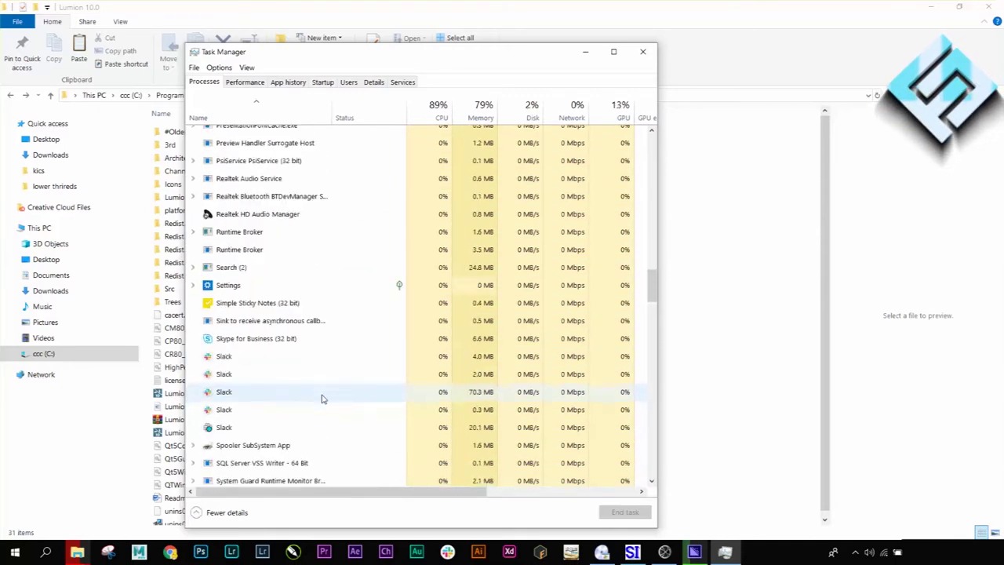
scroll(363, 437, "down", 4)
scroll(287, 366, "up", 20)
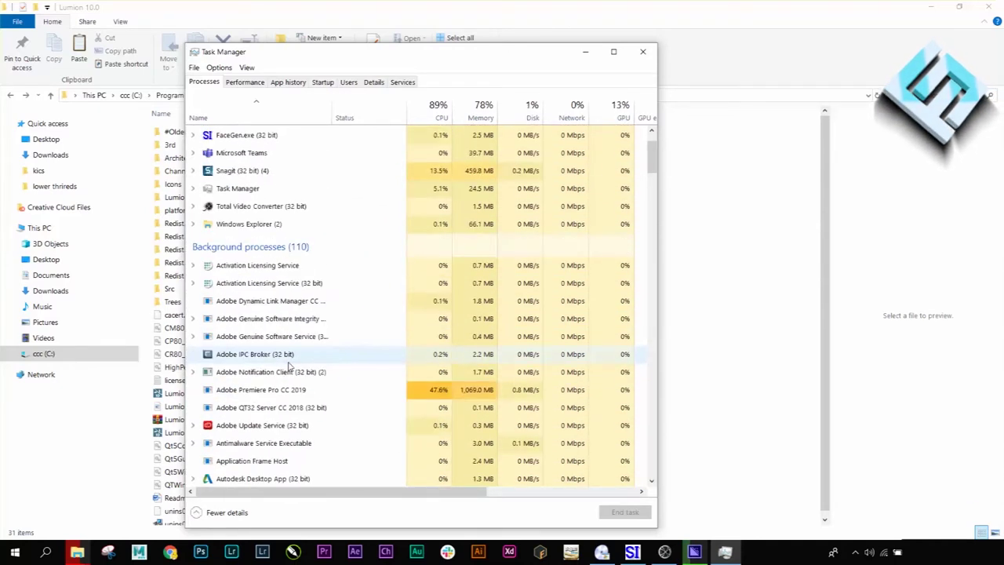
left_click(325, 267)
scroll(363, 382, "down", 3)
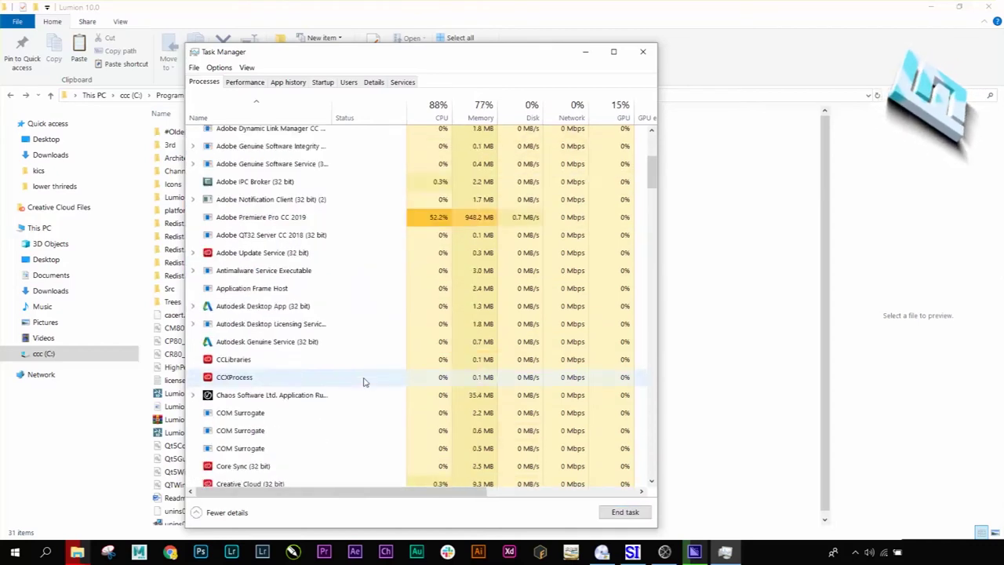
scroll(363, 382, "down", 20)
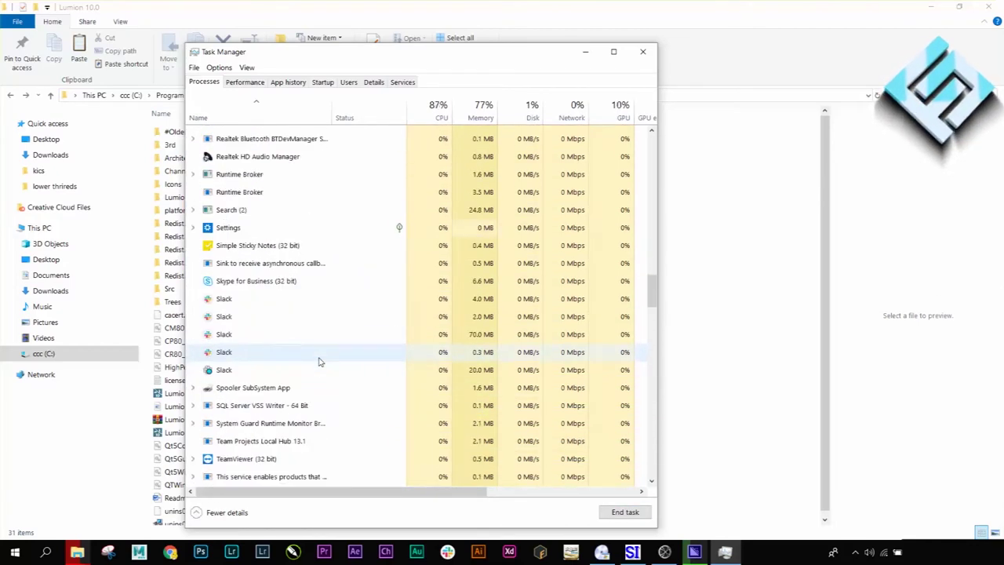
scroll(319, 361, "down", 7)
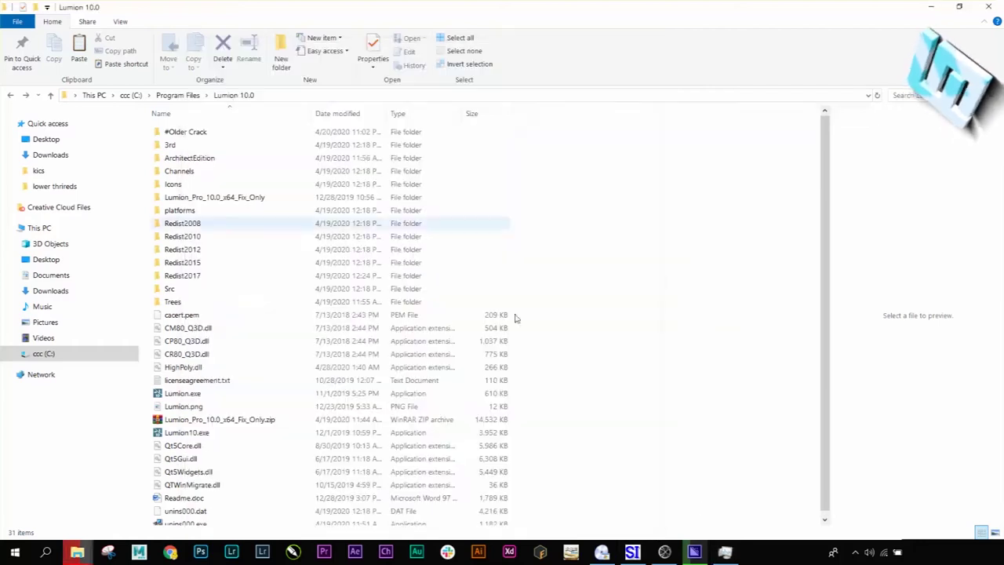
Step: Retry the file copy and try to start Lumion through Lumion10.exe
left_click(473, 262)
double_click(189, 432)
left_click(471, 287)
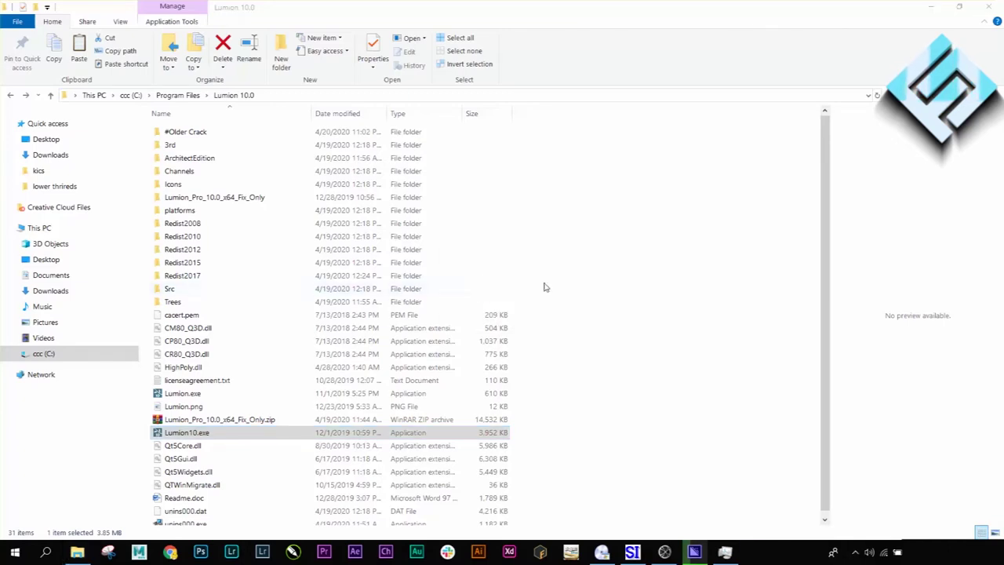
Step: End a background process in Task Manager and return to the Lumion 10.0 folder
left_click(725, 552)
left_click(262, 363)
key("Delete")
left_click(690, 381)
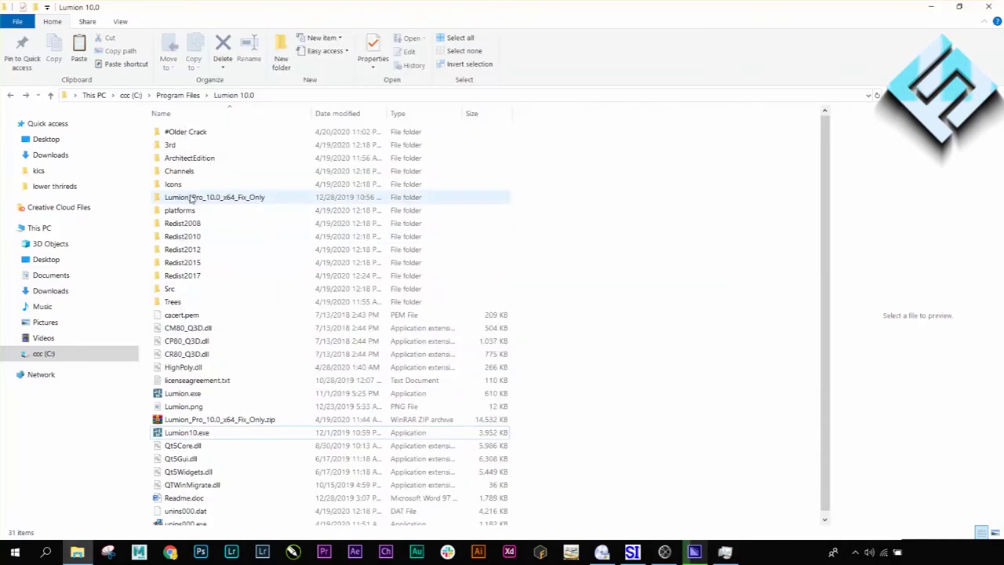
Step: Permanently delete the nested Lumion_Pro_10.0_x64_Fix_Only folder from inside the folder of the same name
double_click(189, 197)
left_click(215, 157)
key("F2")
key("Escape")
key("shift+Delete")
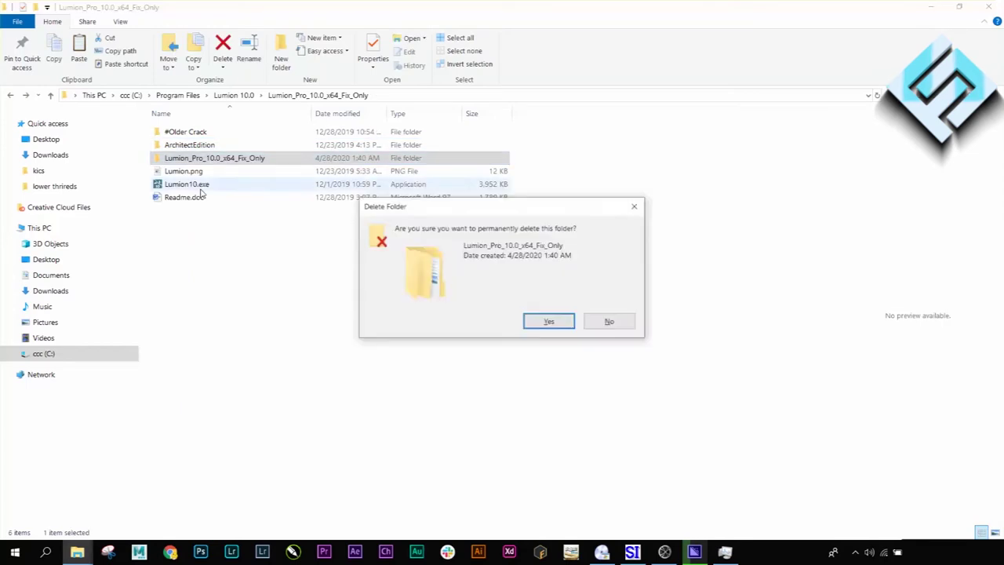
key("Return")
Step: Copy the files from Lumion_Pro_10.0_x64_Fix_Only into the Lumion 10.0 folder, replacing existing ones and granting administrator permission for all items
left_click_drag(223, 224, 194, 149)
key("BackSpace")
key("ctrl+v")
left_click(487, 199)
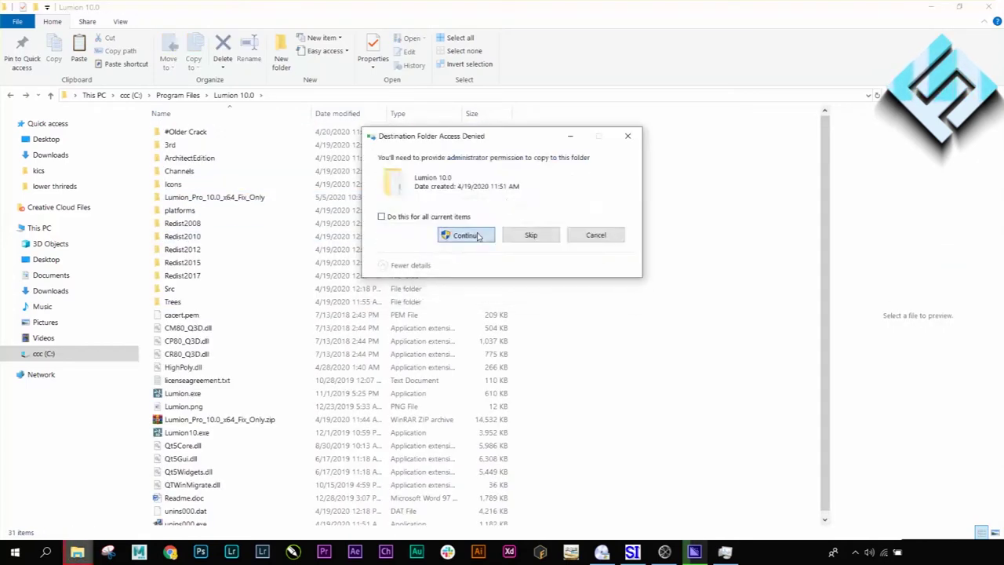
left_click(460, 231)
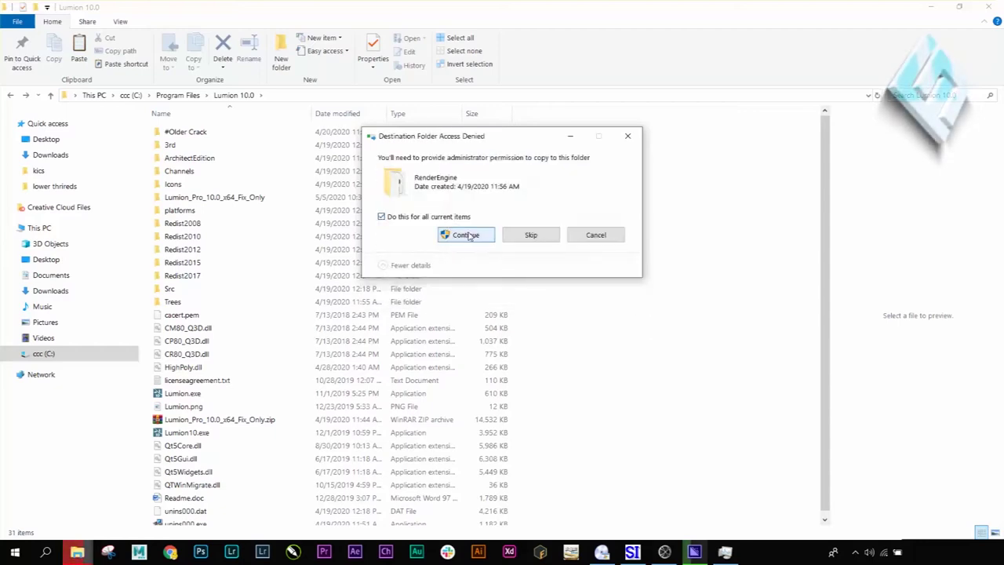
left_click(462, 232)
Step: Run Lumion10.exe from the Lumion 10.0 folder and start Lumion from its launcher window
right_click(186, 432)
left_click(233, 100)
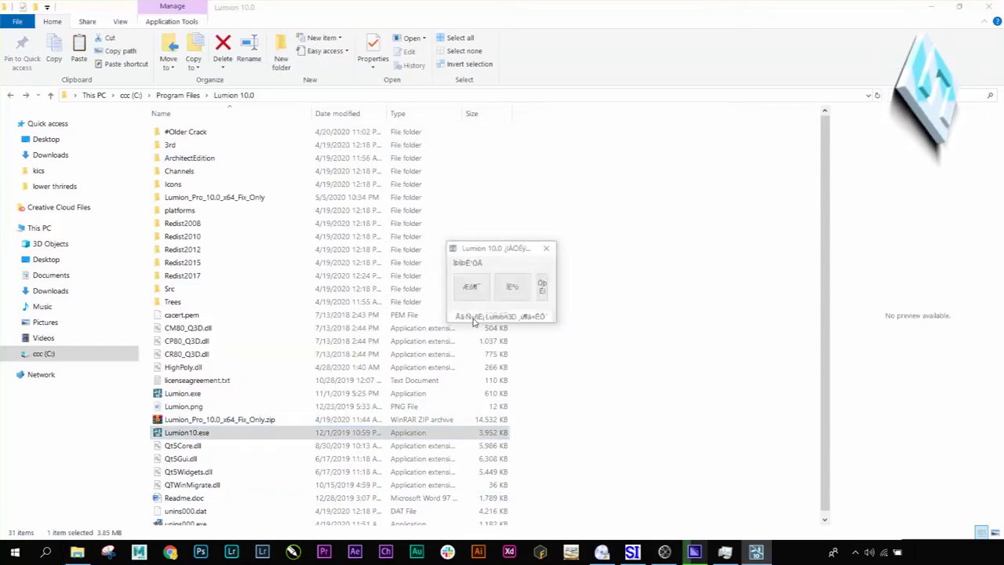
left_click(511, 288)
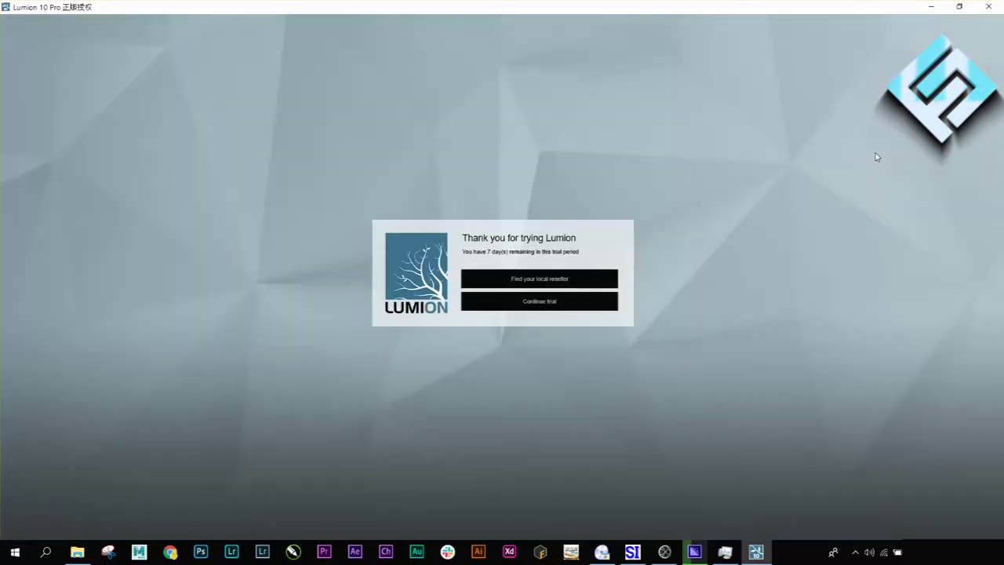
Step: Continue the Lumion trial and create a new project from the flat grass plain template without selecting a model
left_click(607, 303)
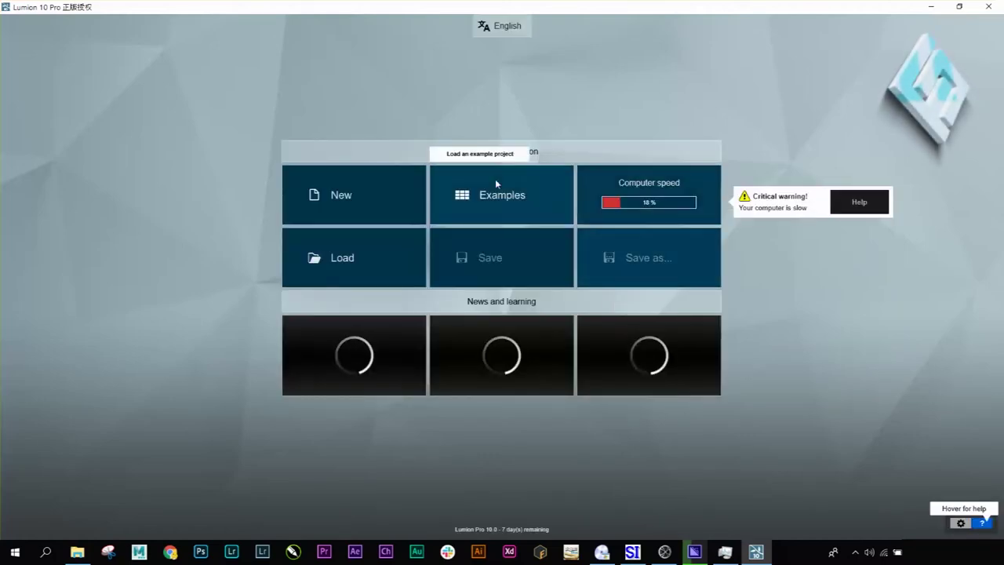
left_click(423, 194)
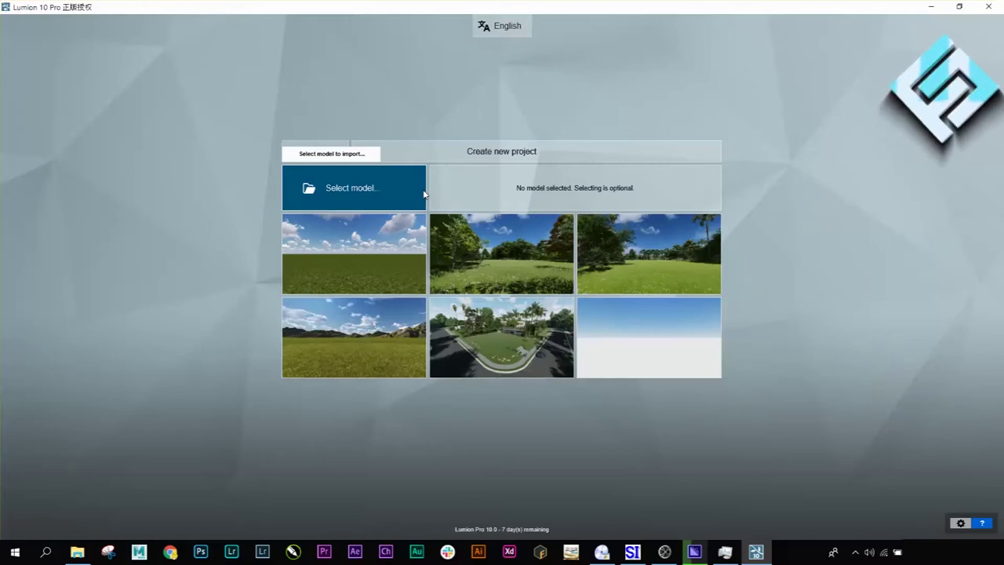
left_click(361, 273)
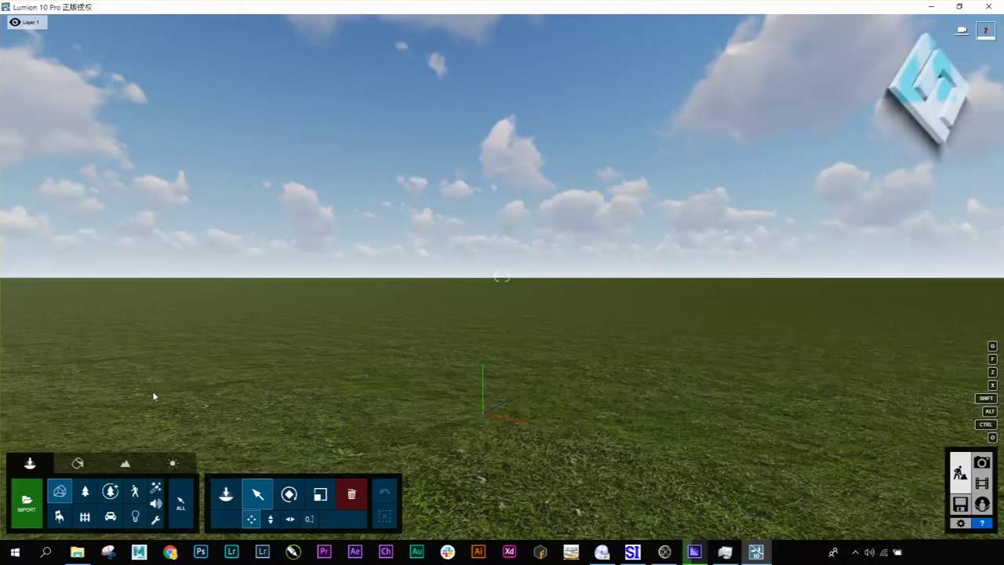
Step: Import tower.FBX from the Desktop as tower01 into the Main category, with animations and edges/lines off
left_click(28, 502)
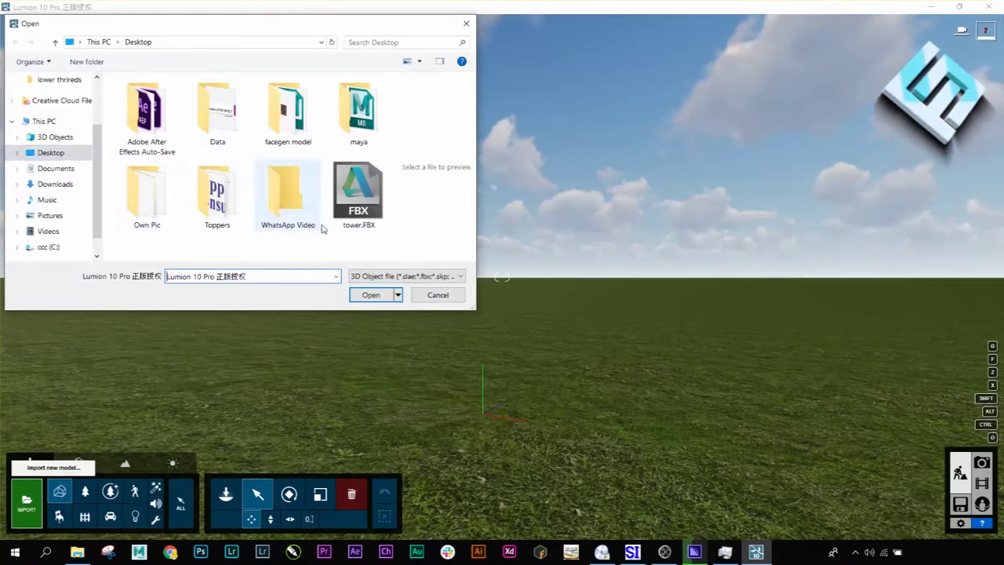
left_click(352, 198)
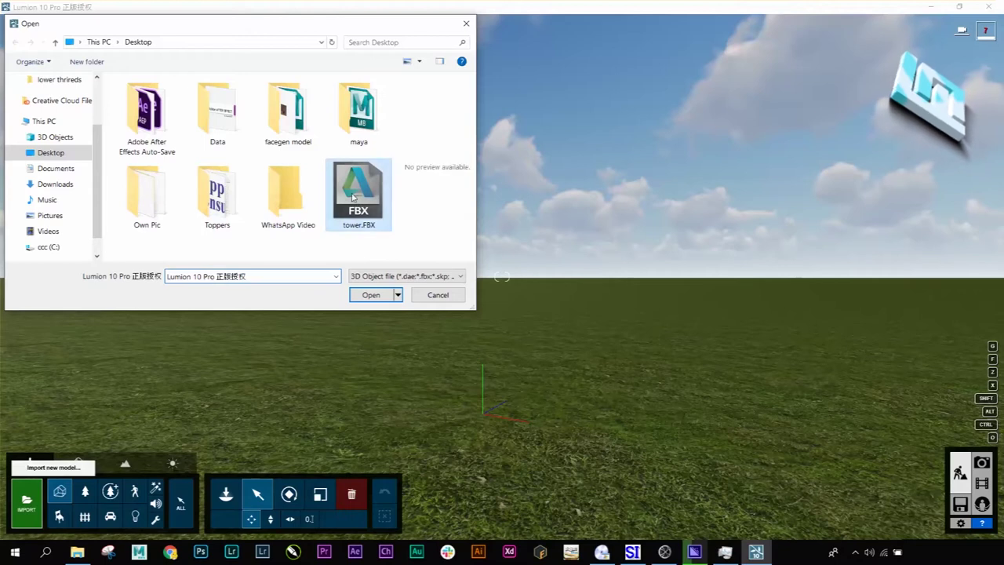
left_click(369, 293)
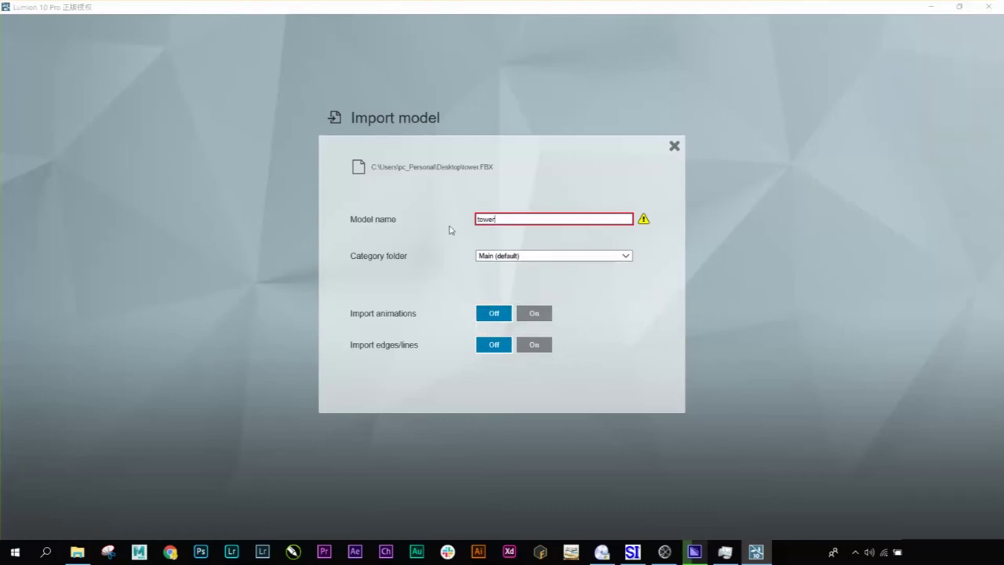
type("01")
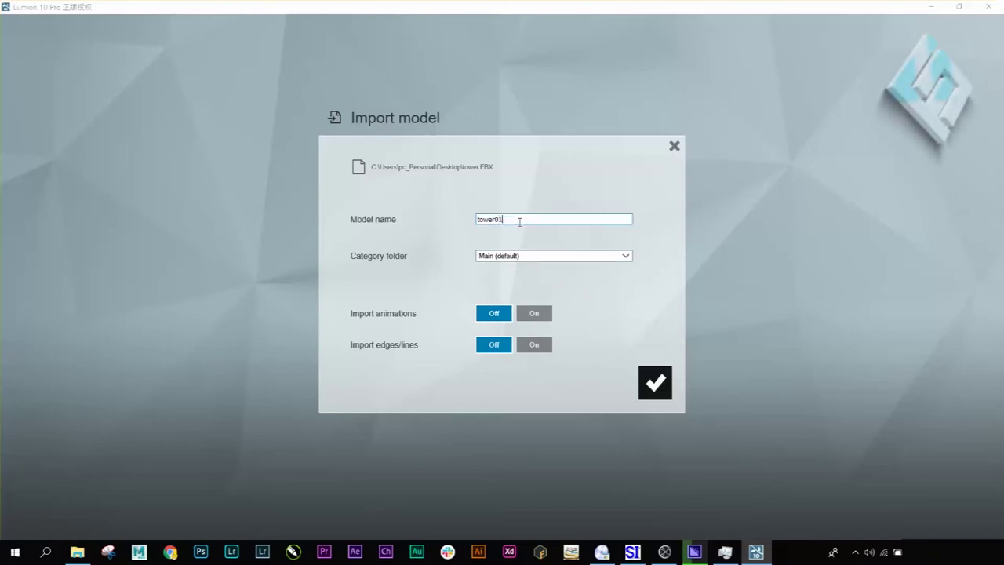
left_click_drag(519, 220, 476, 218)
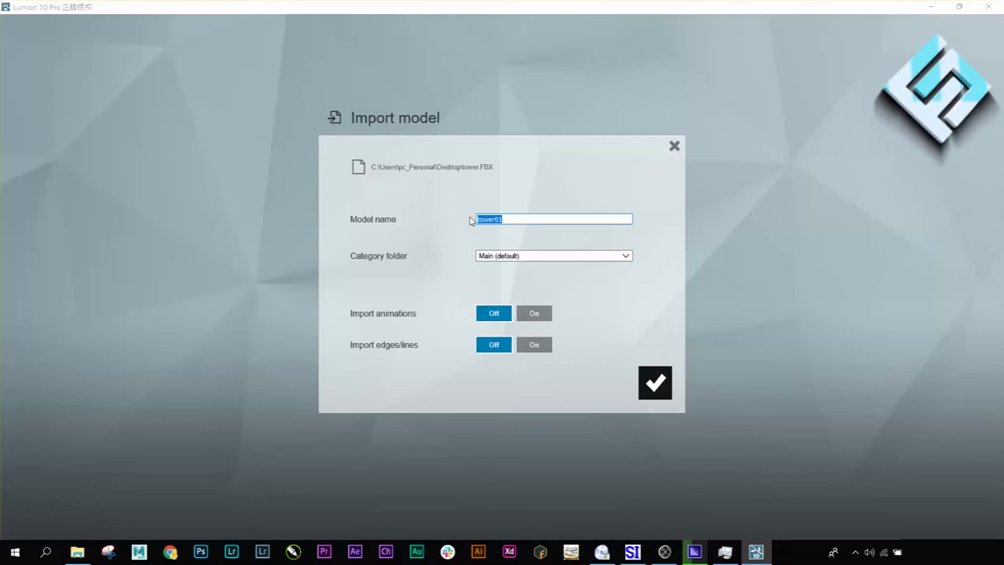
left_click(655, 383)
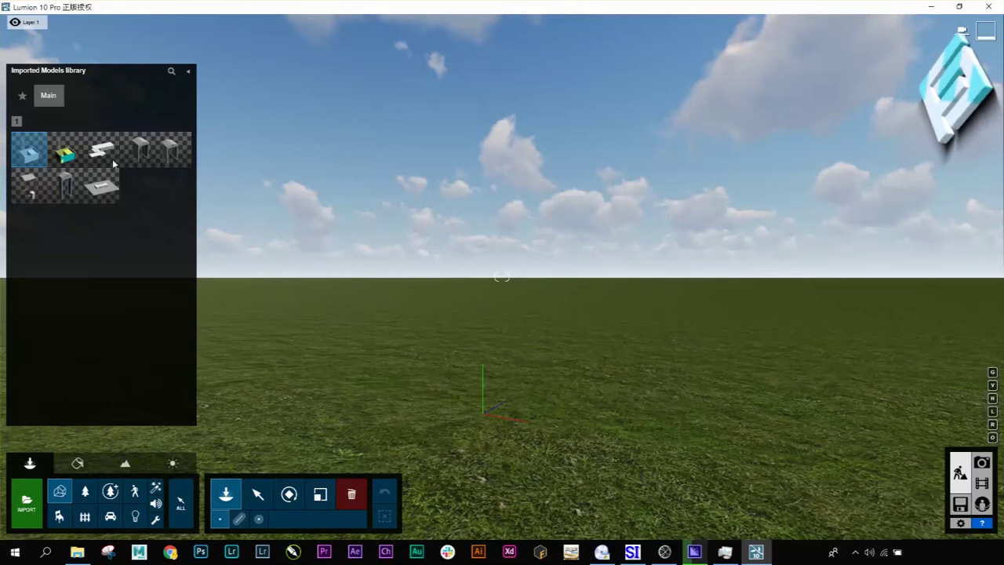
Step: Place the imported tower01 model on the grass terrain and leave placement by switching to the Select tool
left_click(32, 153)
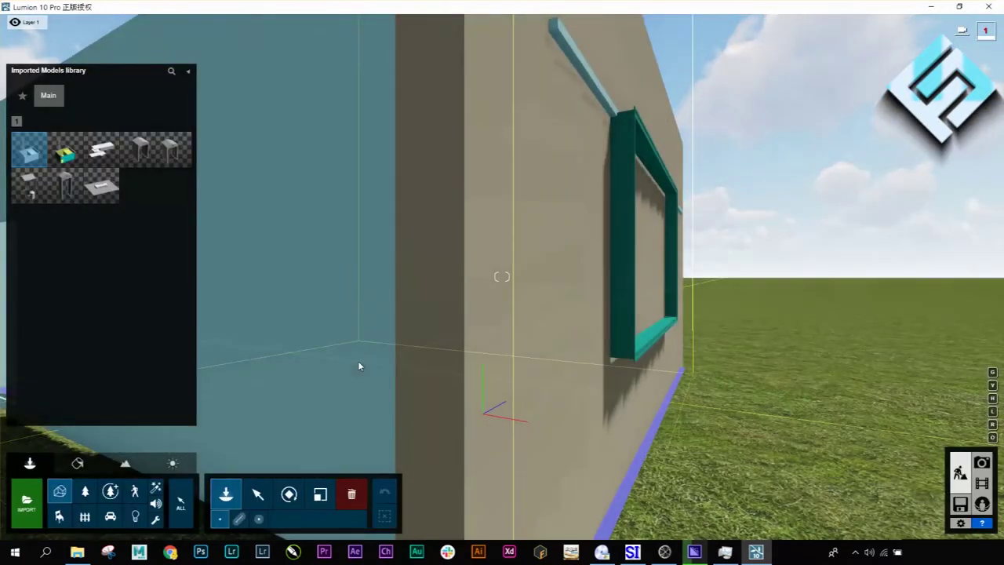
scroll(605, 321, "down", 5)
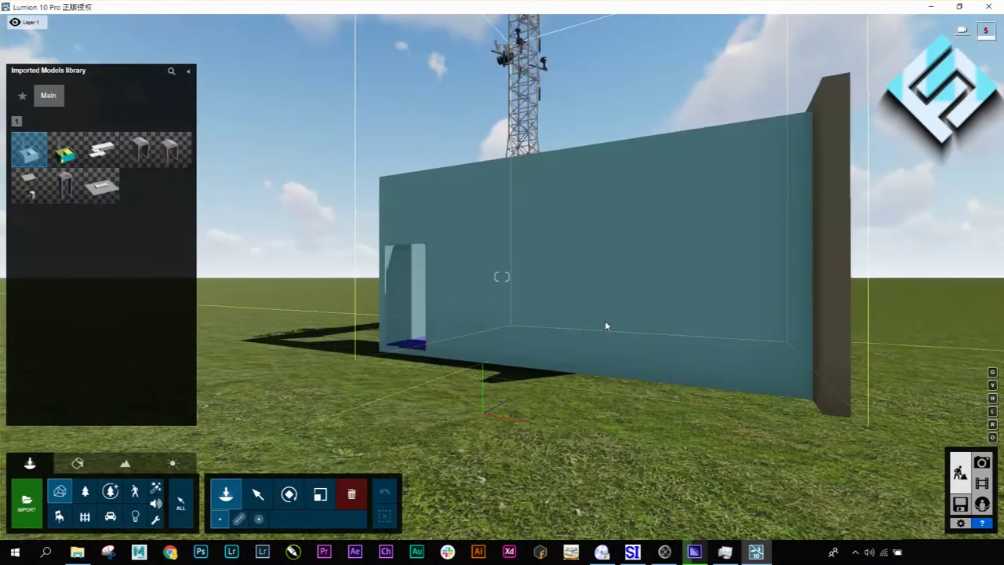
scroll(578, 336, "up", 5)
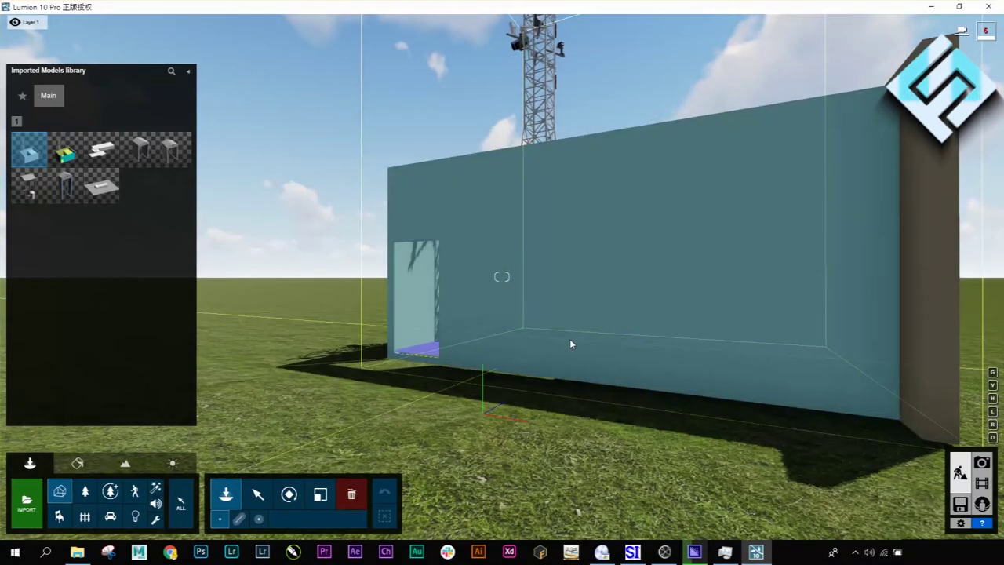
scroll(571, 343, "up", 5)
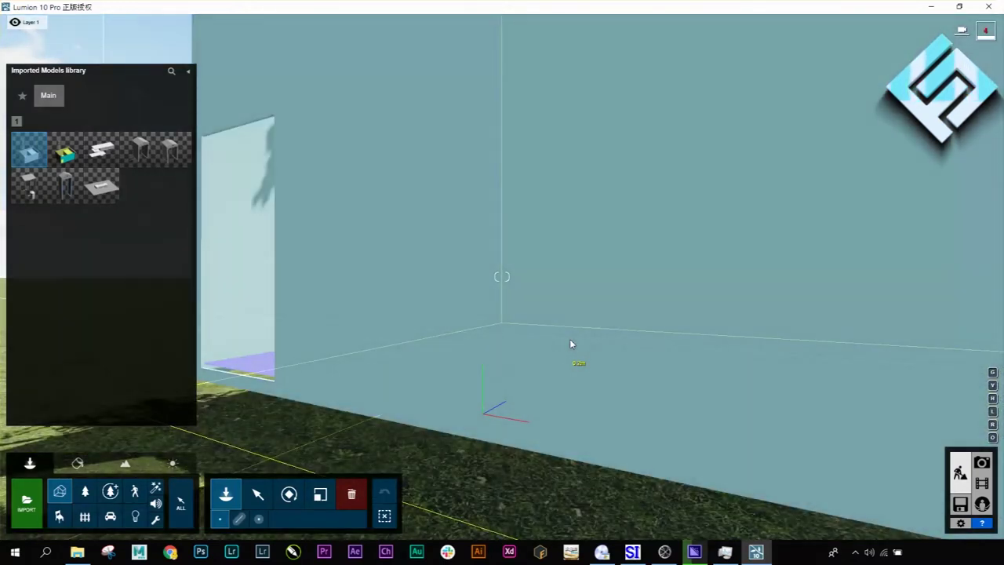
scroll(468, 358, "down", 3)
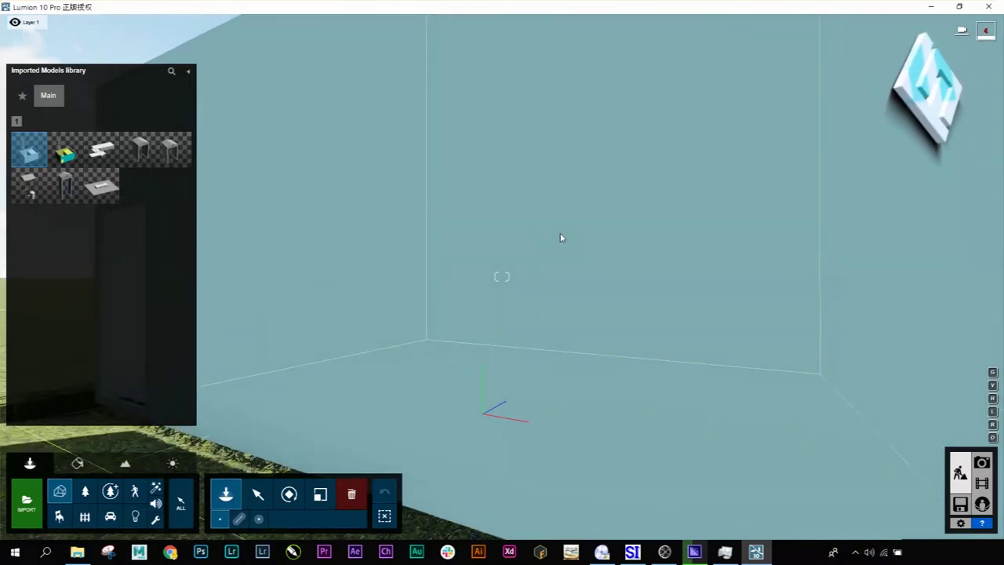
scroll(558, 239, "down", 5)
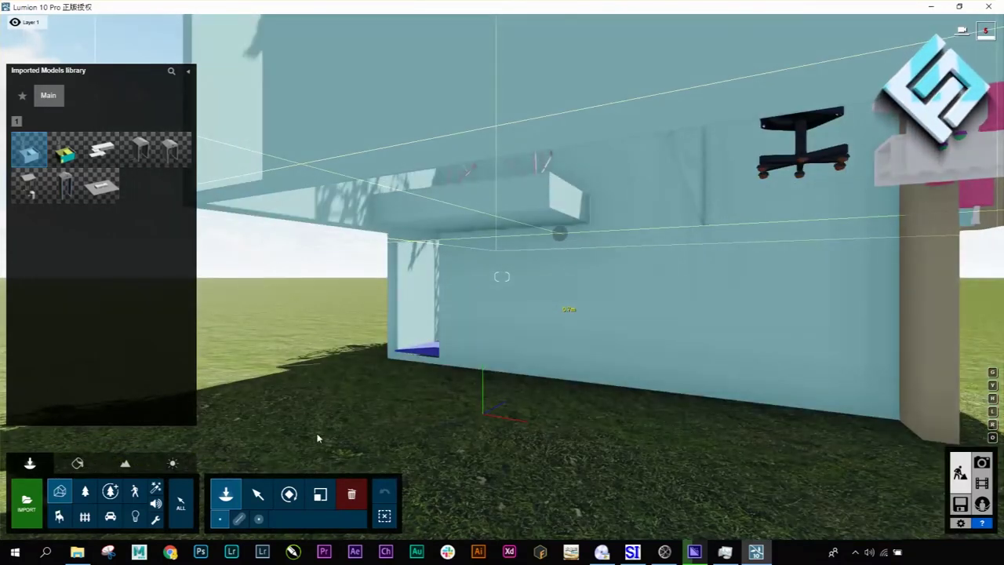
scroll(487, 306, "up", 5)
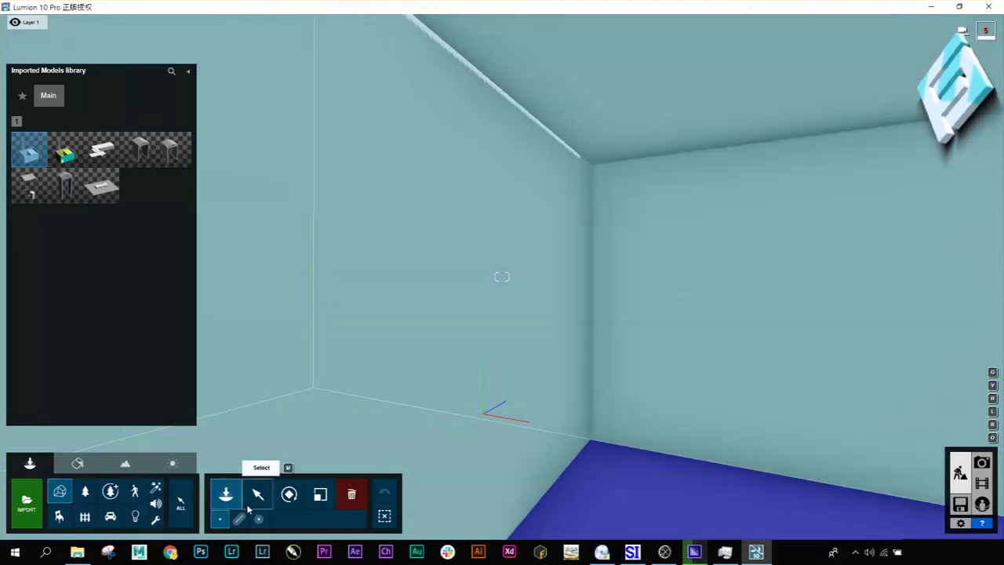
scroll(262, 502, "down", 5)
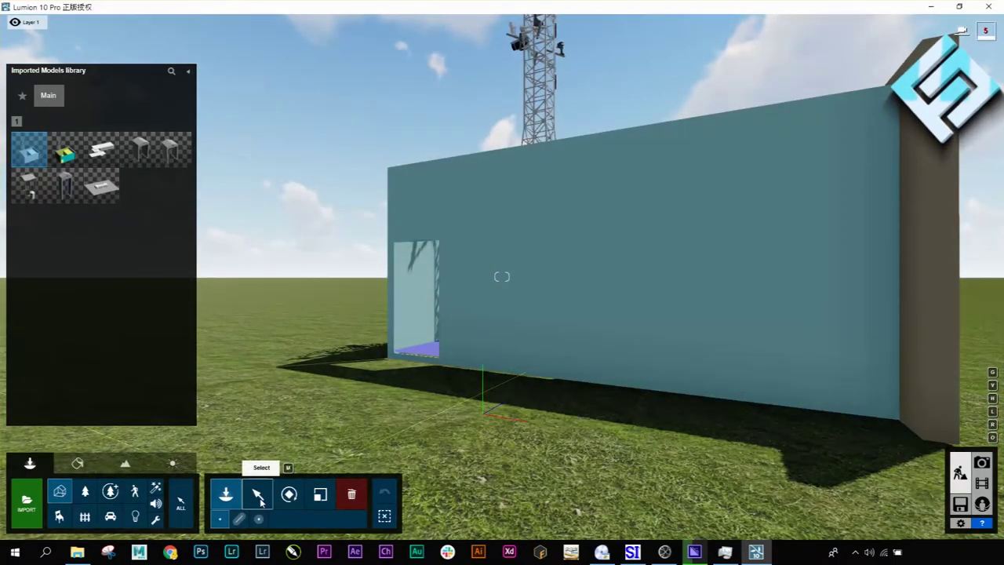
left_click(259, 495)
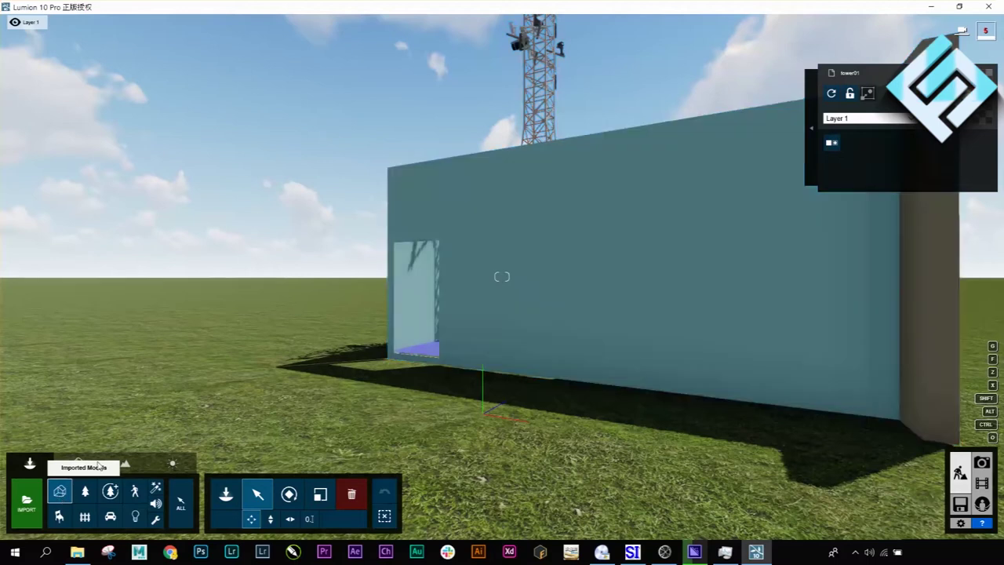
Step: Look through the models stored in the Imported Models library, then return to the Select tool
left_click(62, 495)
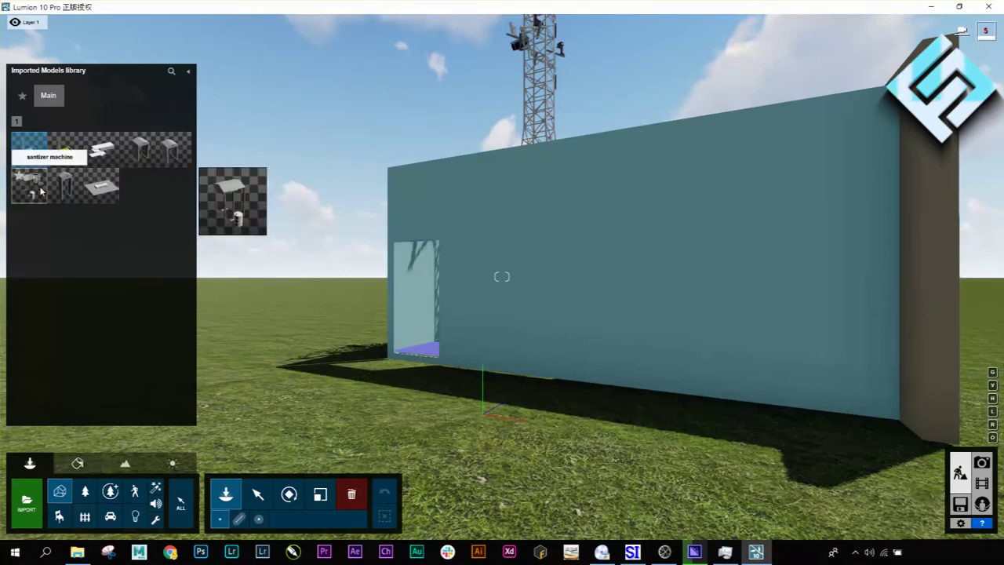
mouse_move(60, 146)
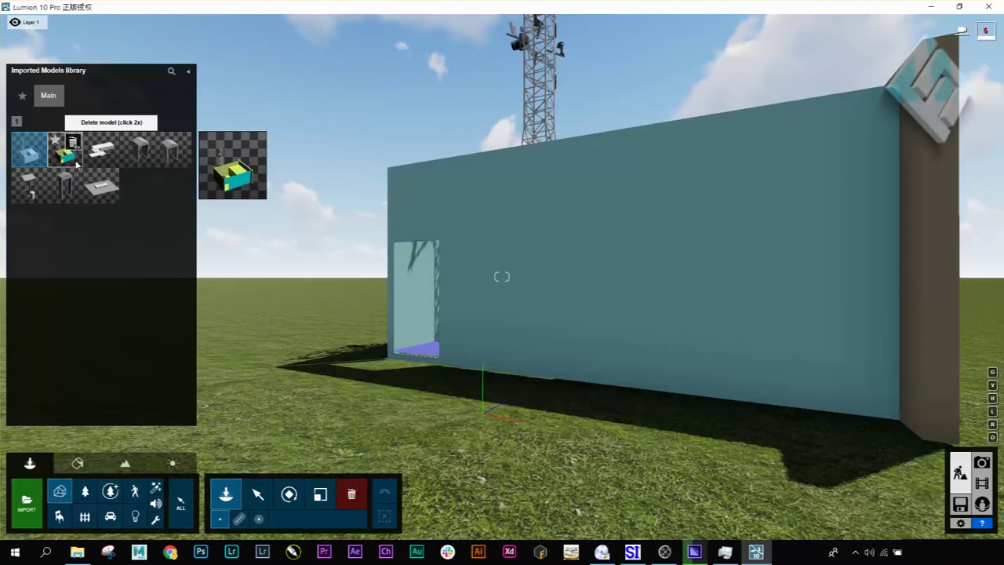
mouse_move(144, 160)
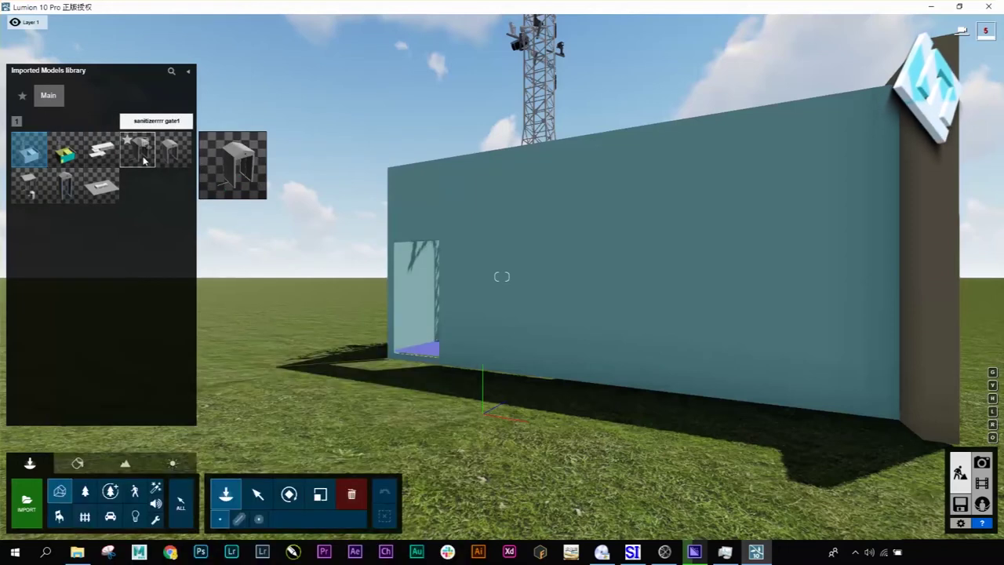
mouse_move(111, 189)
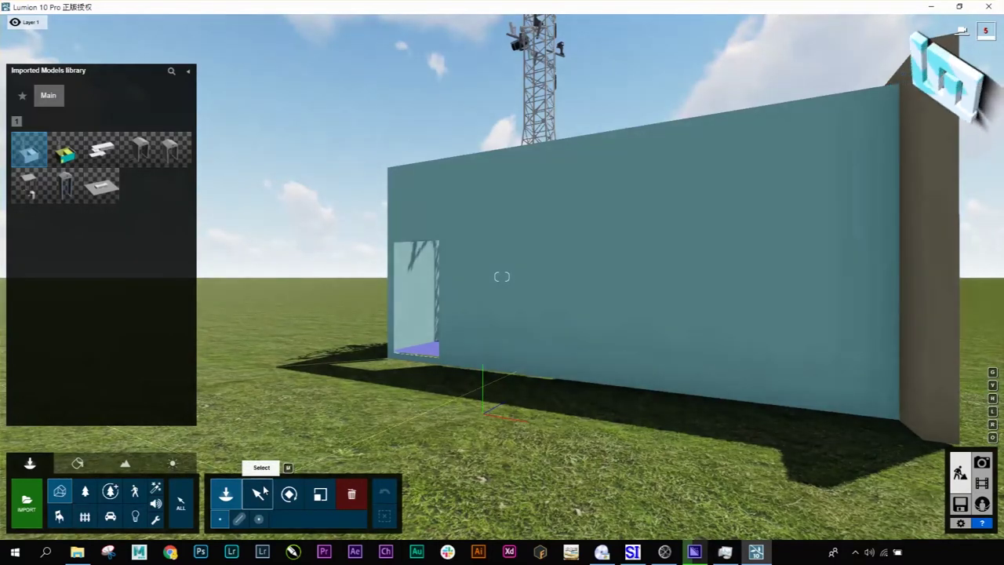
left_click(262, 492)
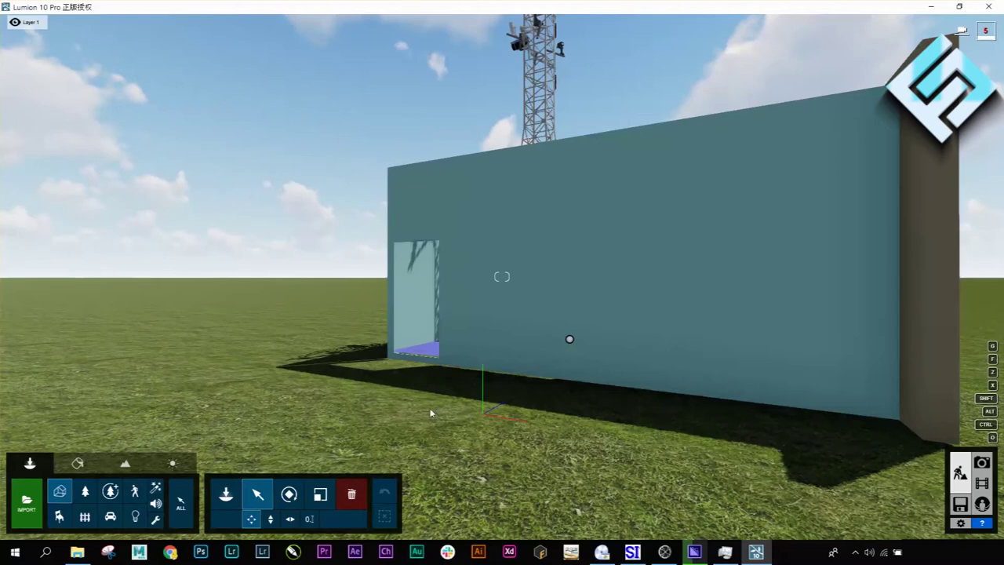
Step: Examine the building's interior from beyond the front wall, including the tower base and the office with its desk and chair
right_click_drag(569, 339, 534, 308)
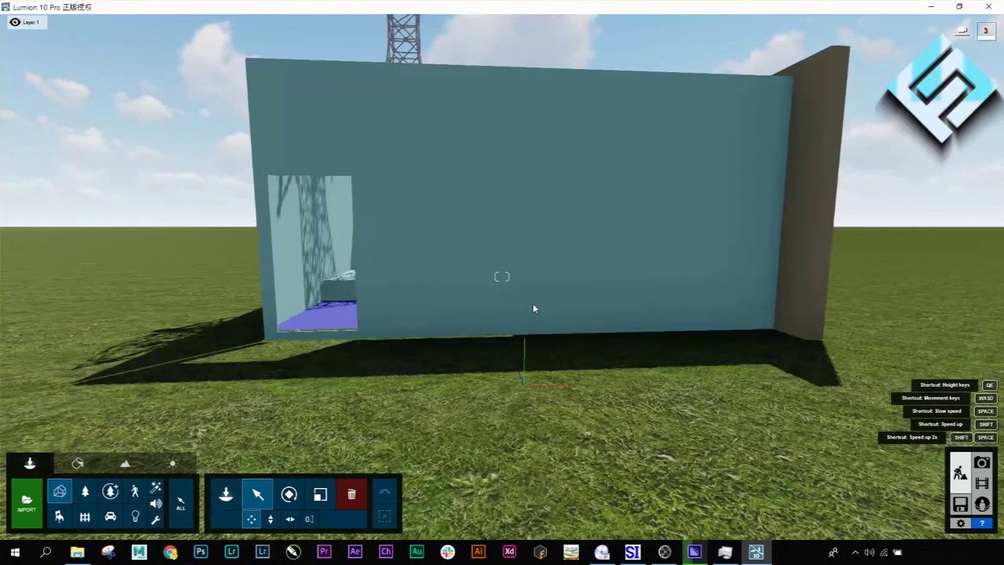
scroll(521, 297, "up", 3)
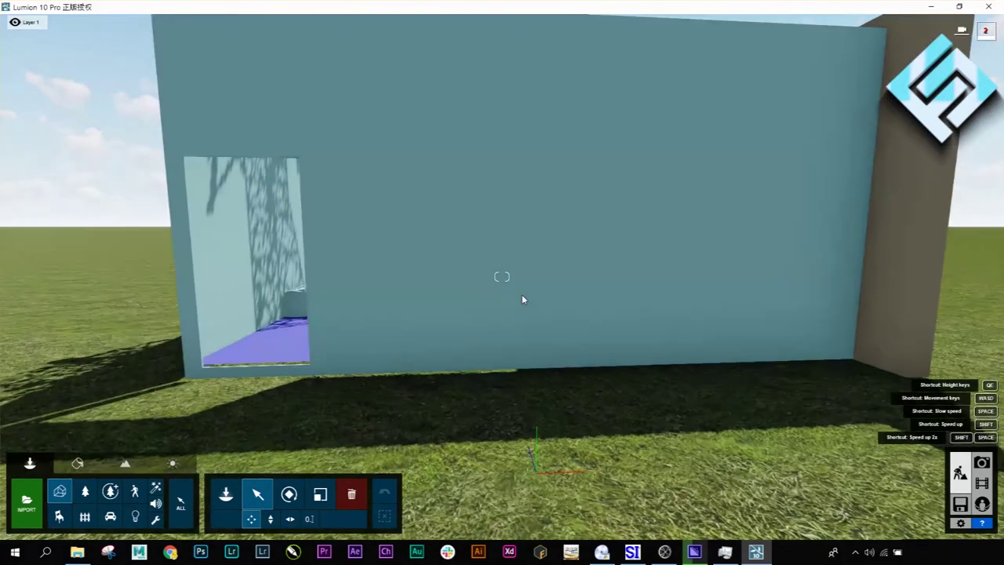
scroll(522, 298, "up", 2)
scroll(522, 298, "up", 5)
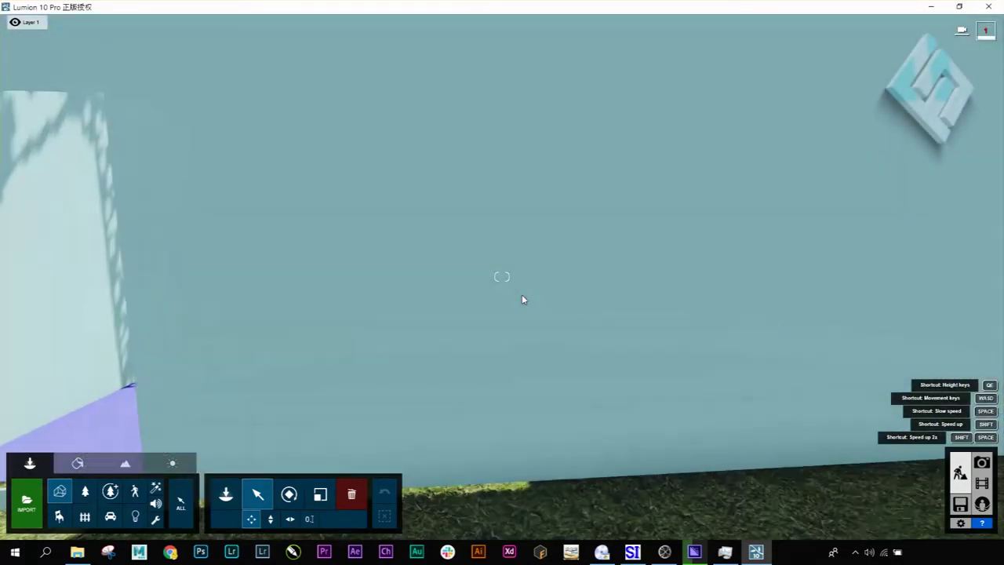
scroll(523, 299, "up", 3)
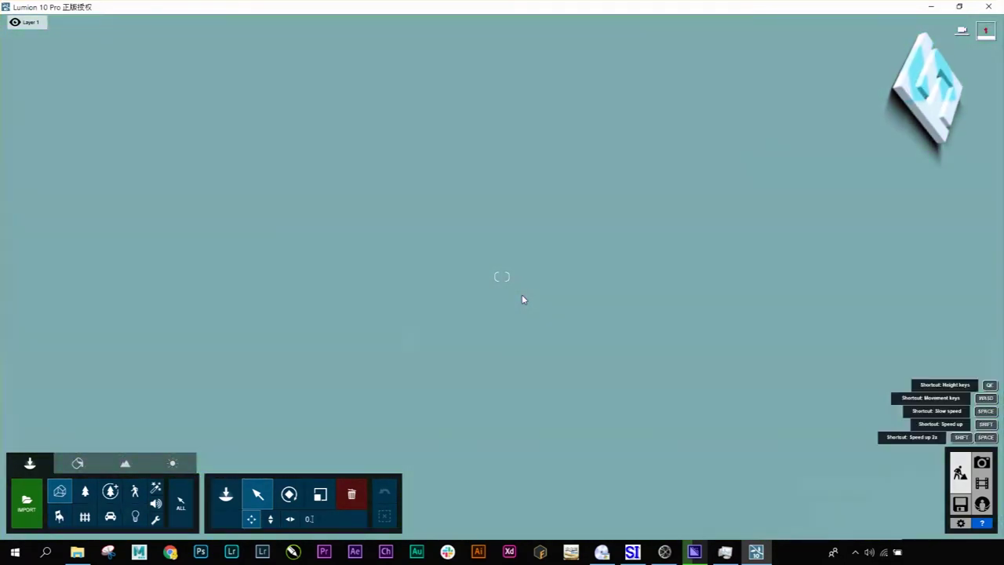
scroll(523, 298, "down", 3)
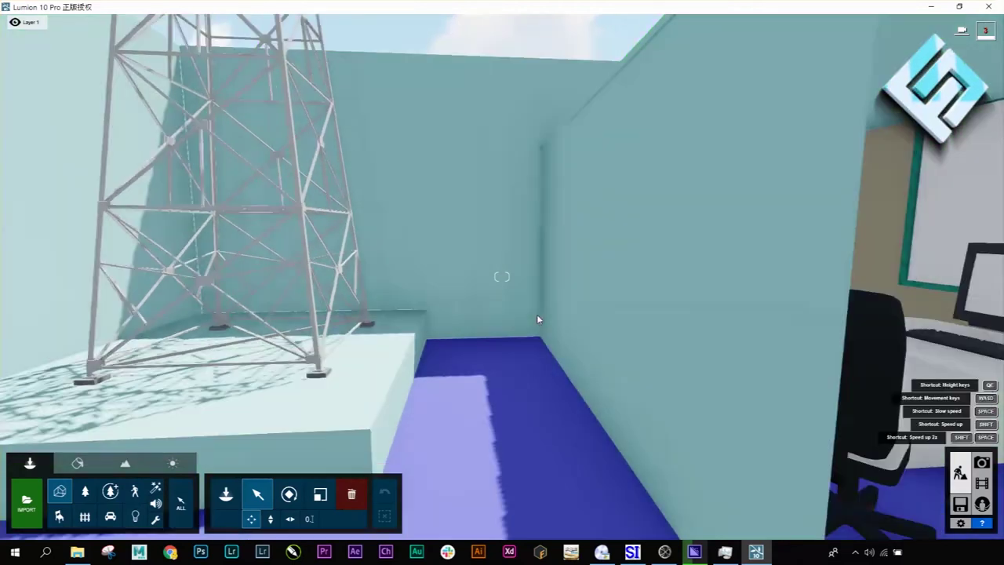
scroll(542, 316, "up", 3)
scroll(662, 326, "down", 1)
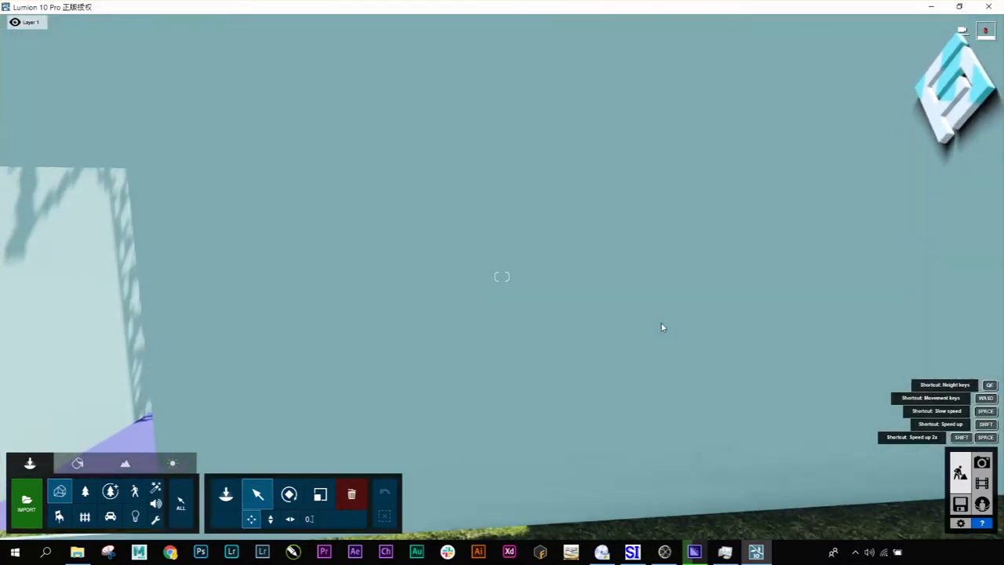
scroll(661, 327, "up", 1)
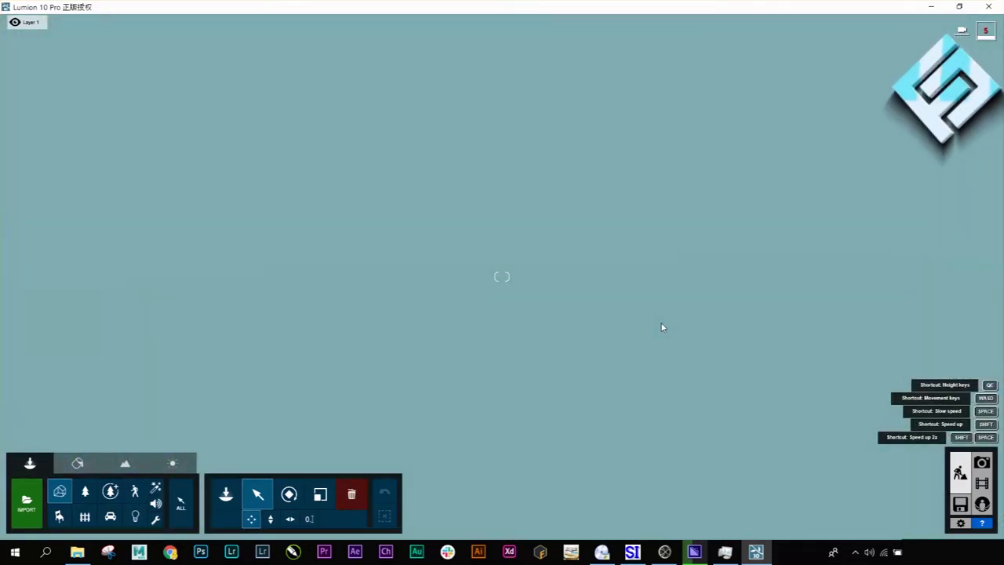
scroll(661, 327, "down", 3)
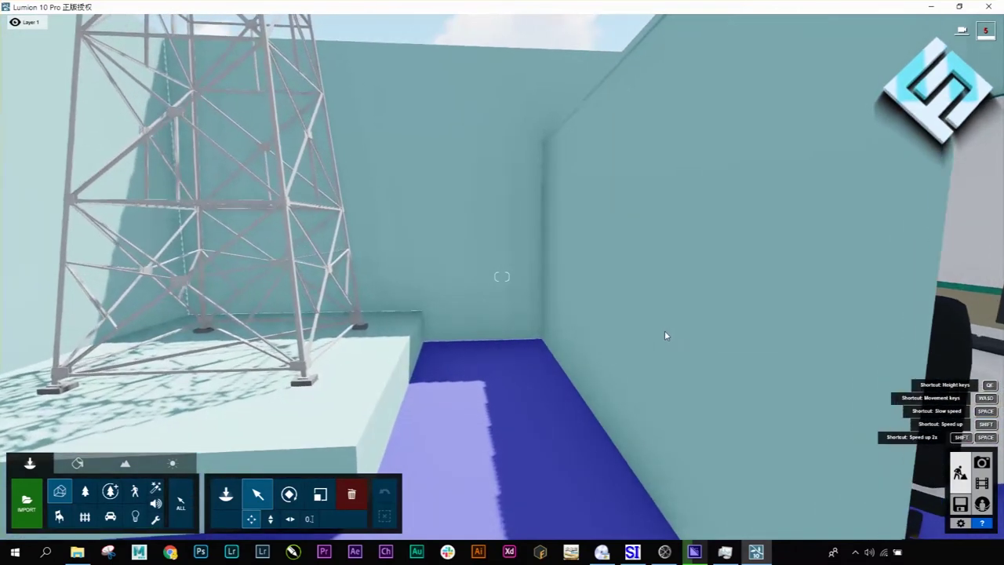
right_click_drag(669, 339, 1001, 317)
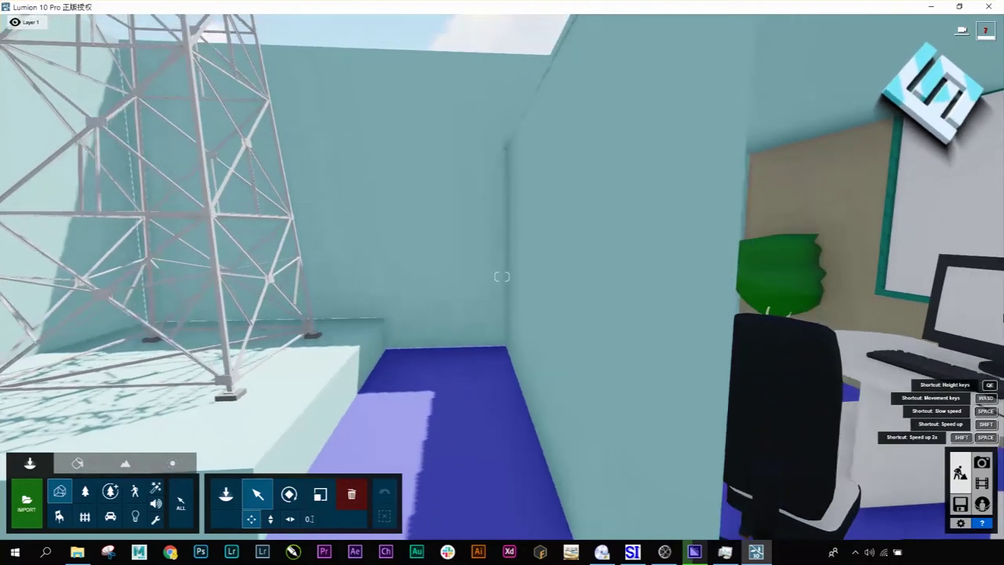
key("d")
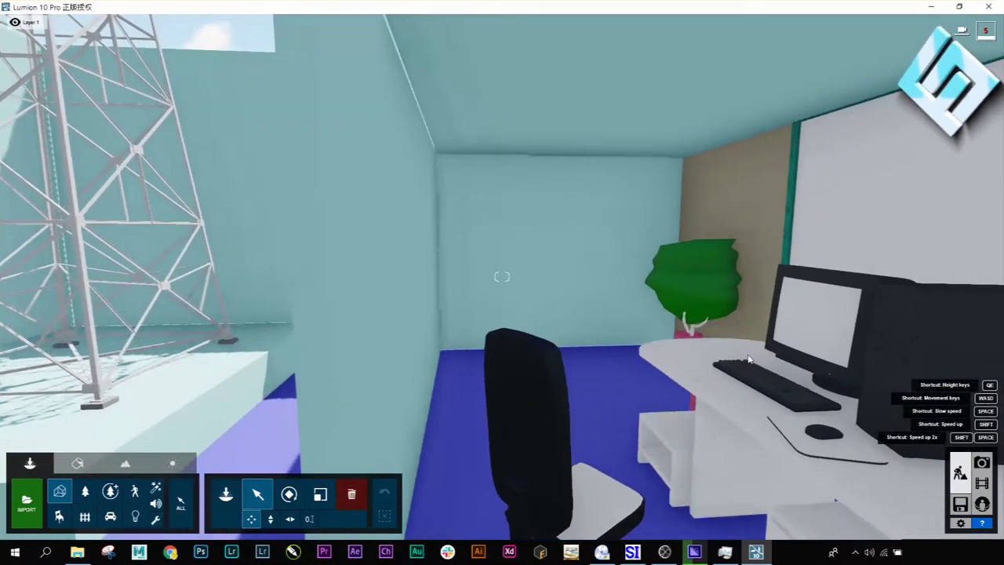
left_click(733, 386)
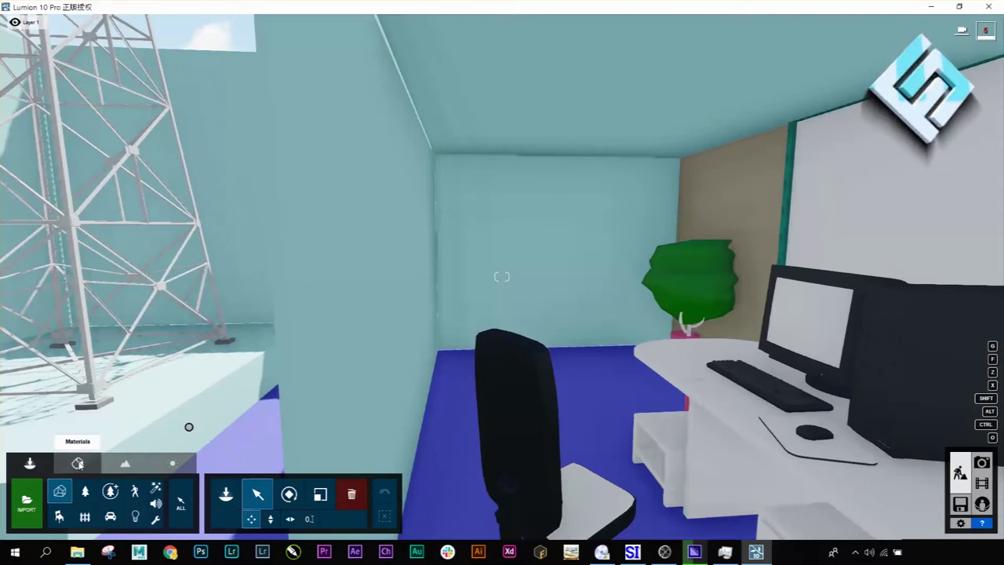
Step: Start the Material Editor and pick the office's back wall surface for material editing
left_click(78, 464)
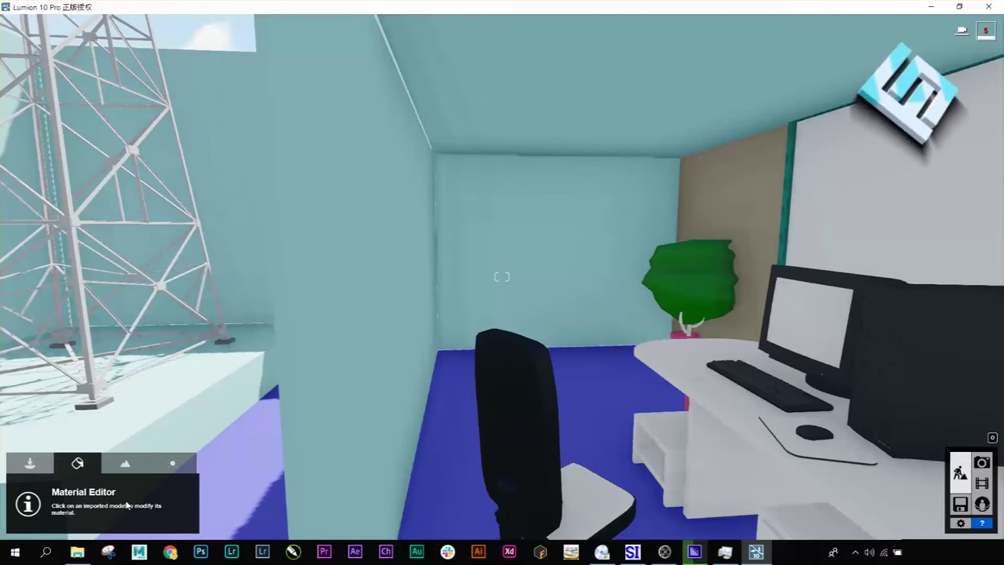
left_click(36, 468)
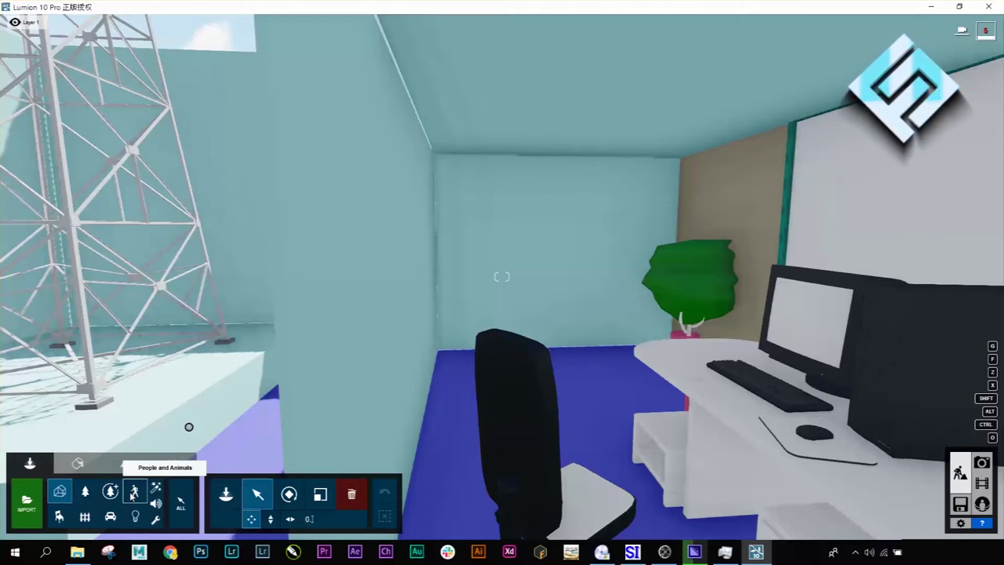
left_click(79, 464)
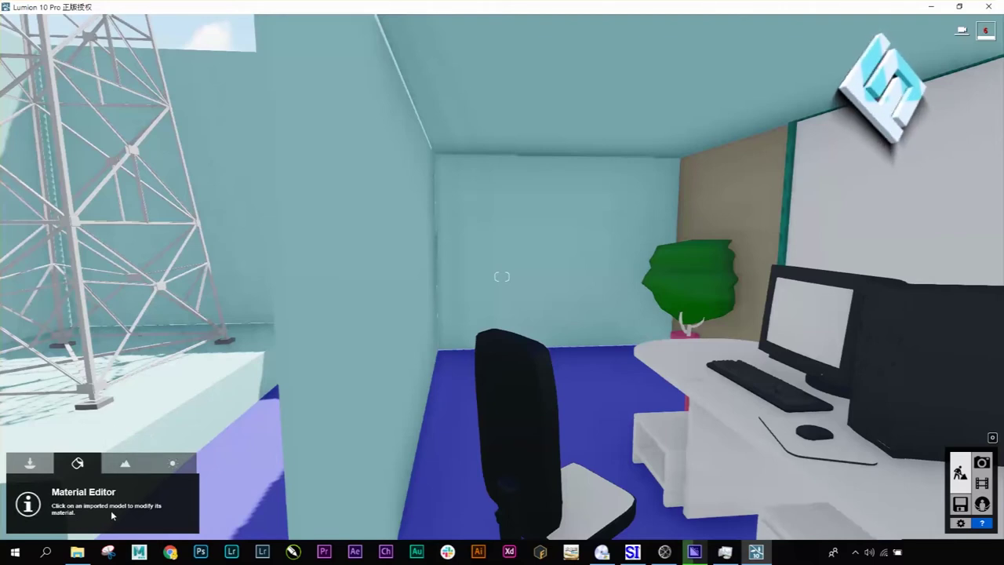
left_click(520, 267)
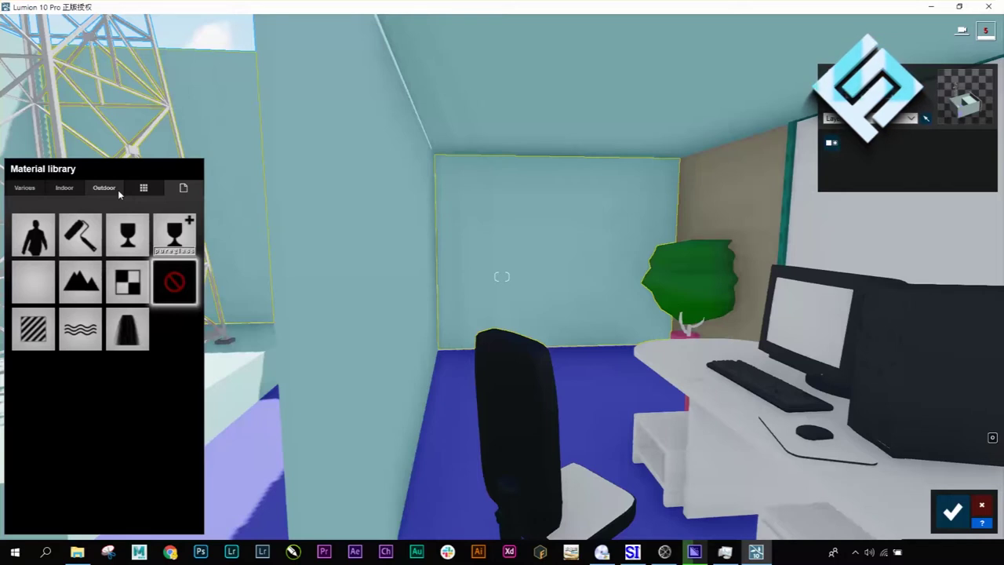
Step: Try several indoor wood materials on the office's back wall, settle on Polii Wood Flooring 02 2k and save the material change
left_click(69, 188)
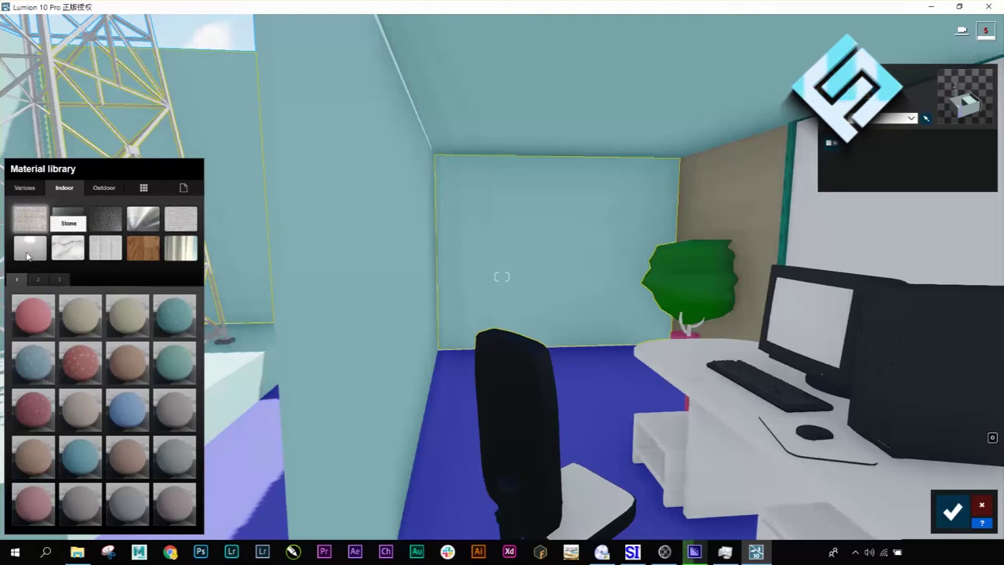
left_click(134, 254)
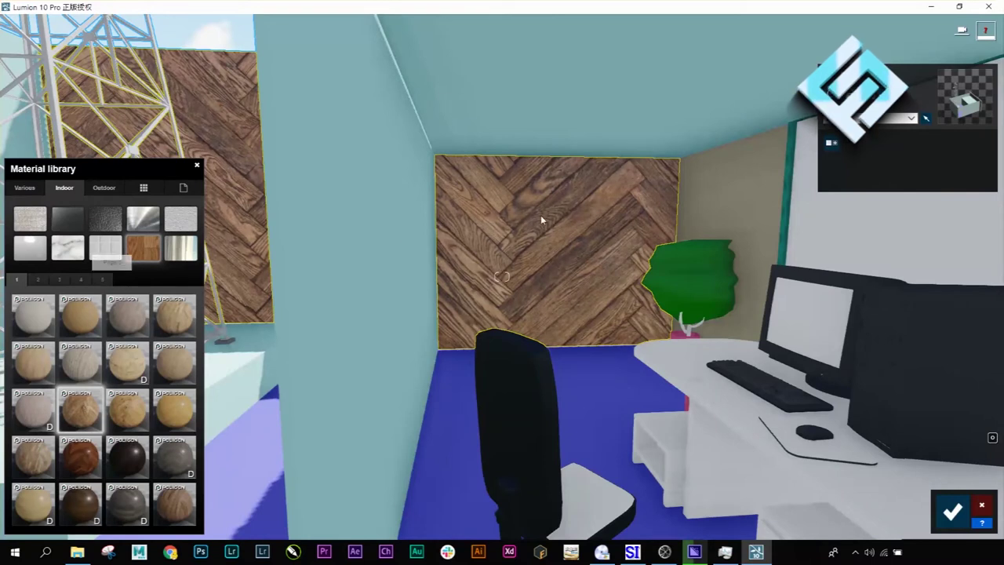
left_click(135, 314)
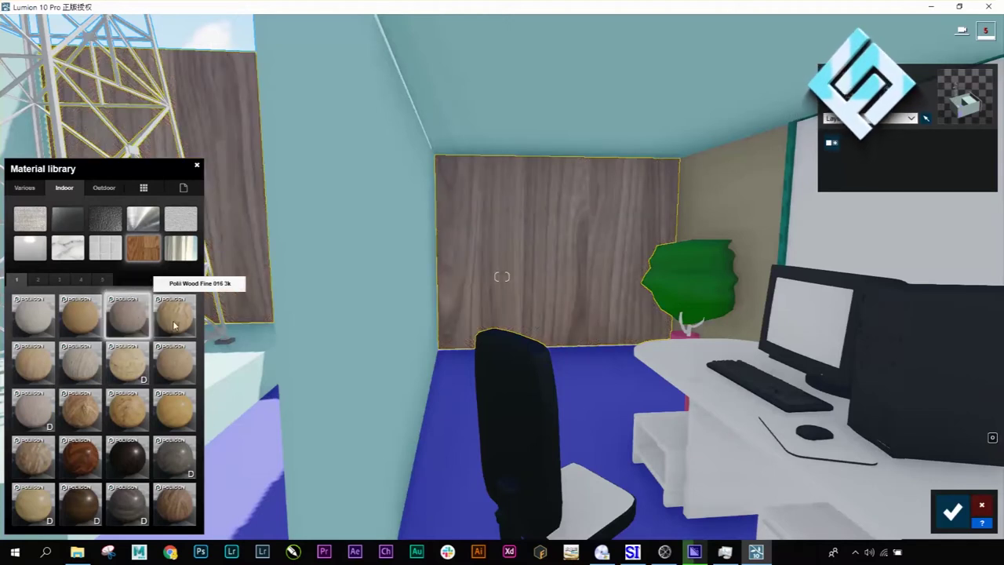
left_click(174, 326)
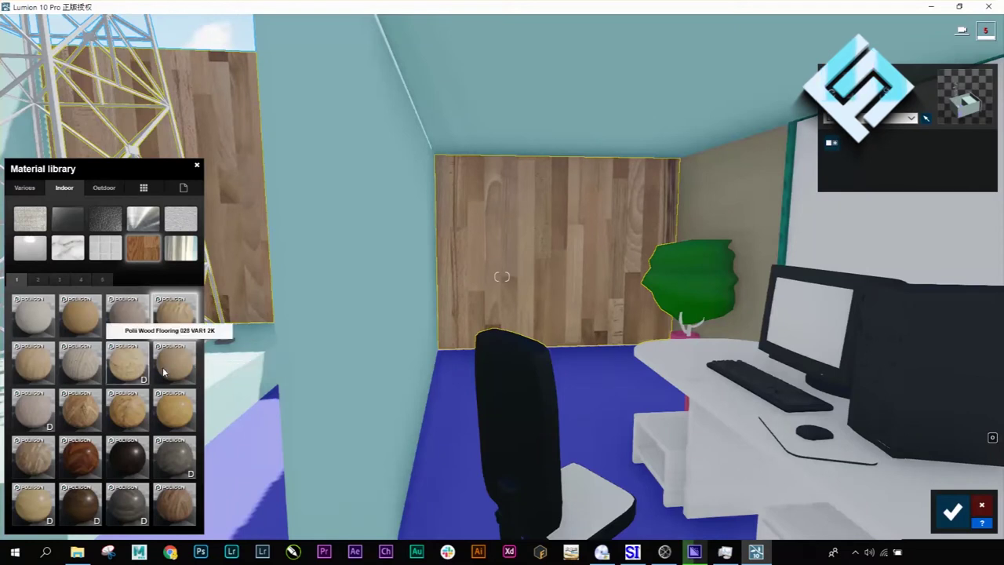
left_click(164, 372)
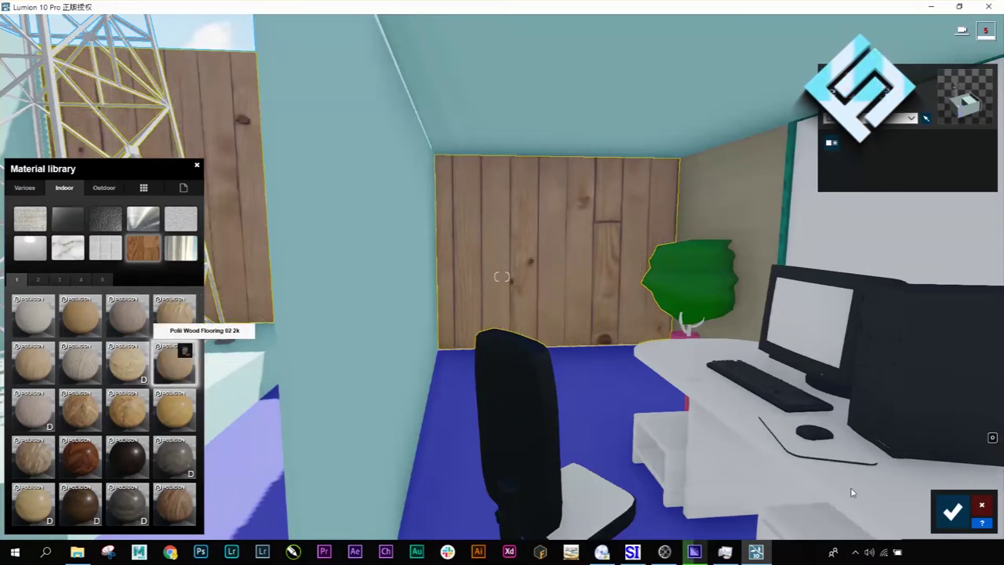
left_click(948, 511)
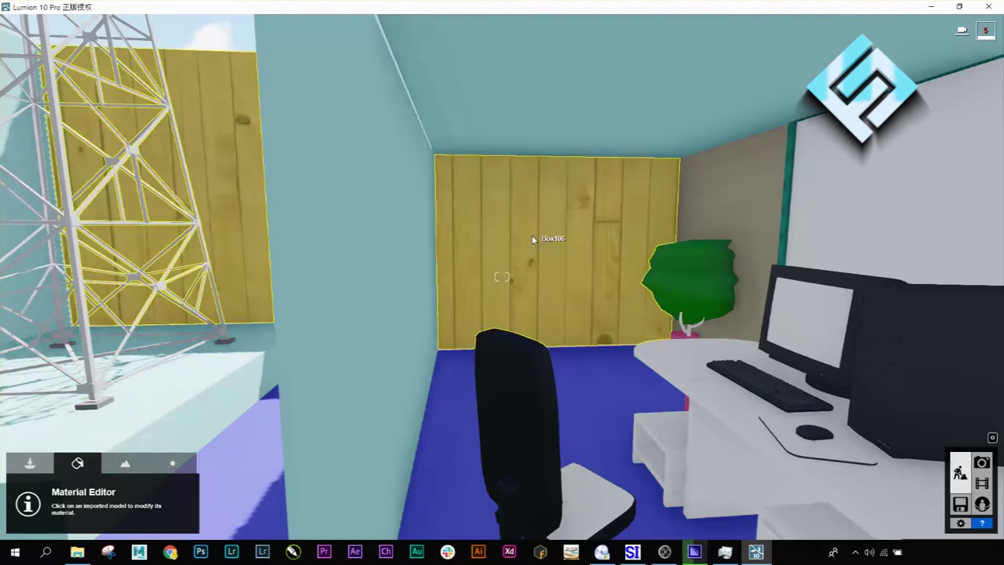
Step: Open the back wall's Polii Wood Flooring 02 2k settings, setting its colorization to 0.1 and gloss to 1.4
left_click(557, 254)
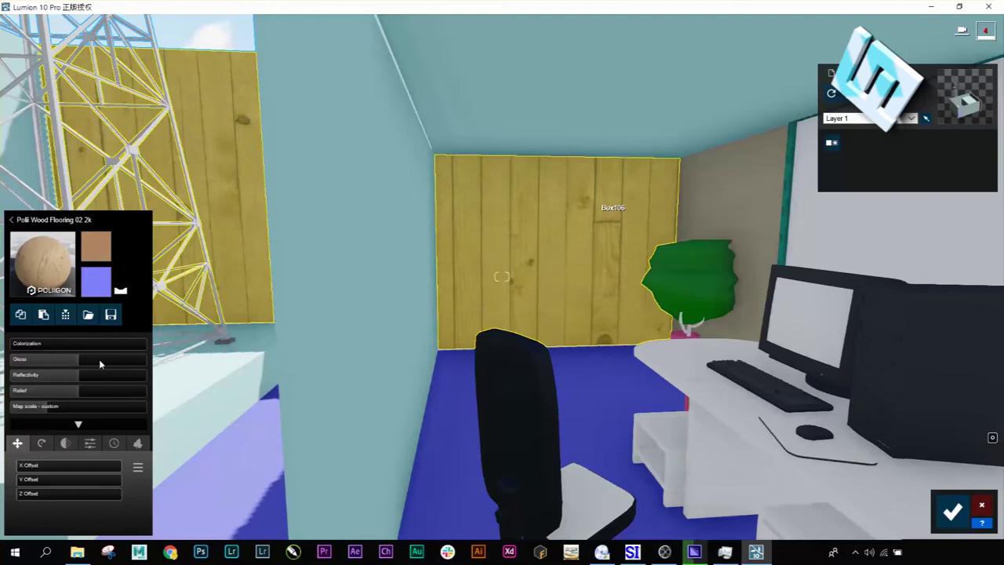
left_click_drag(61, 345, 16, 346)
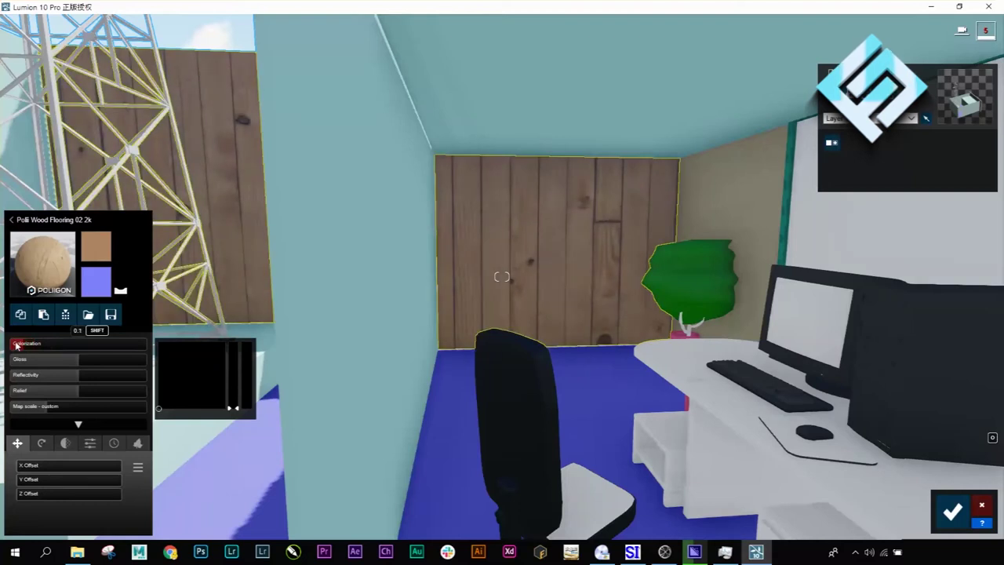
left_click(103, 359)
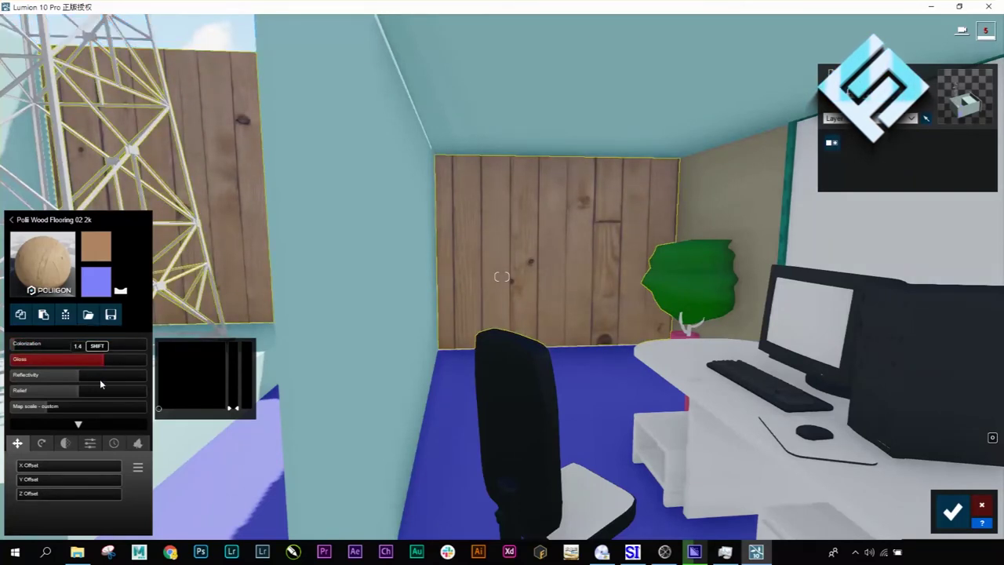
mouse_move(119, 376)
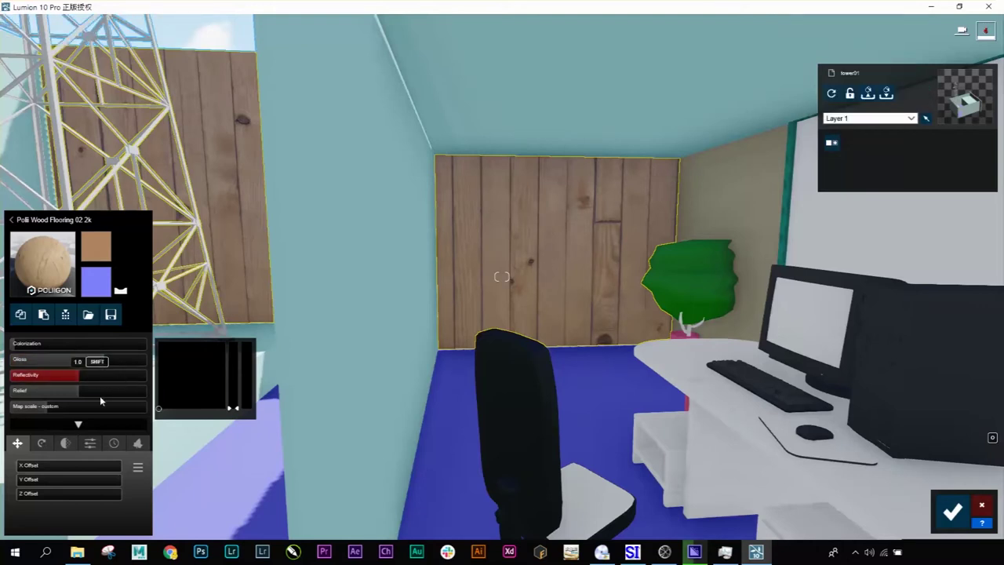
Step: Adjust the map scale of the back wall's wood texture until the planks look narrower, then save the material change
mouse_move(90, 406)
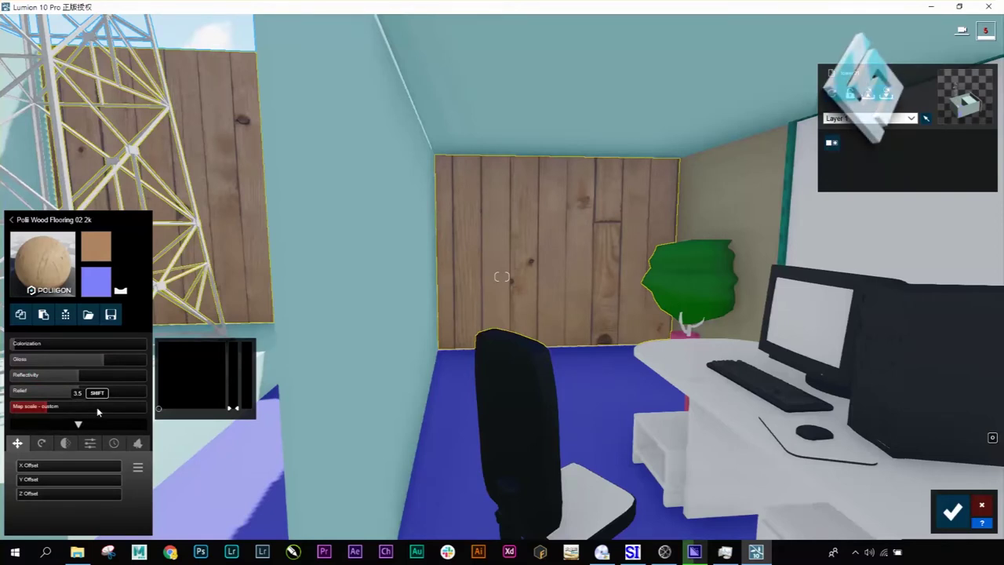
left_click(109, 412)
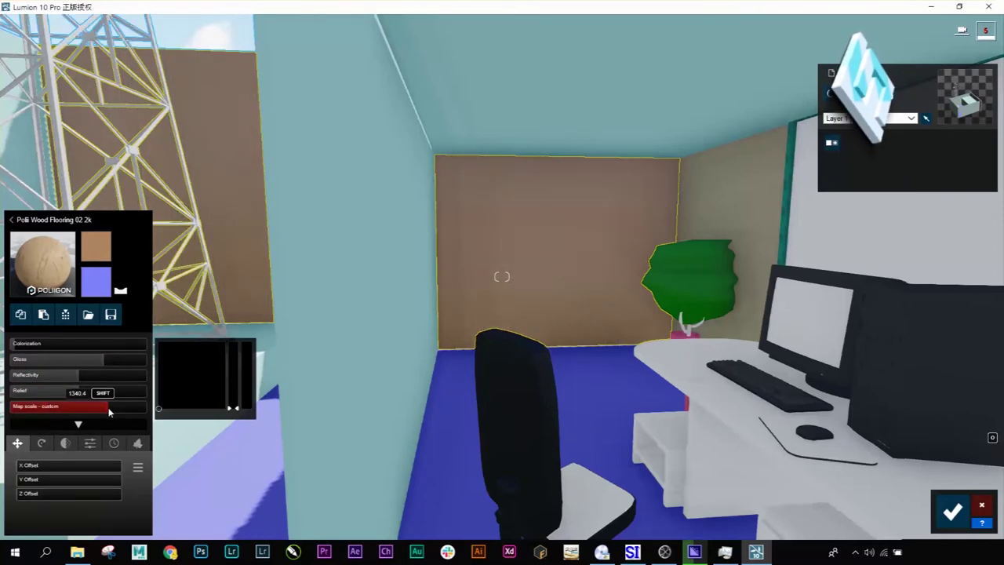
left_click_drag(48, 410, 32, 411)
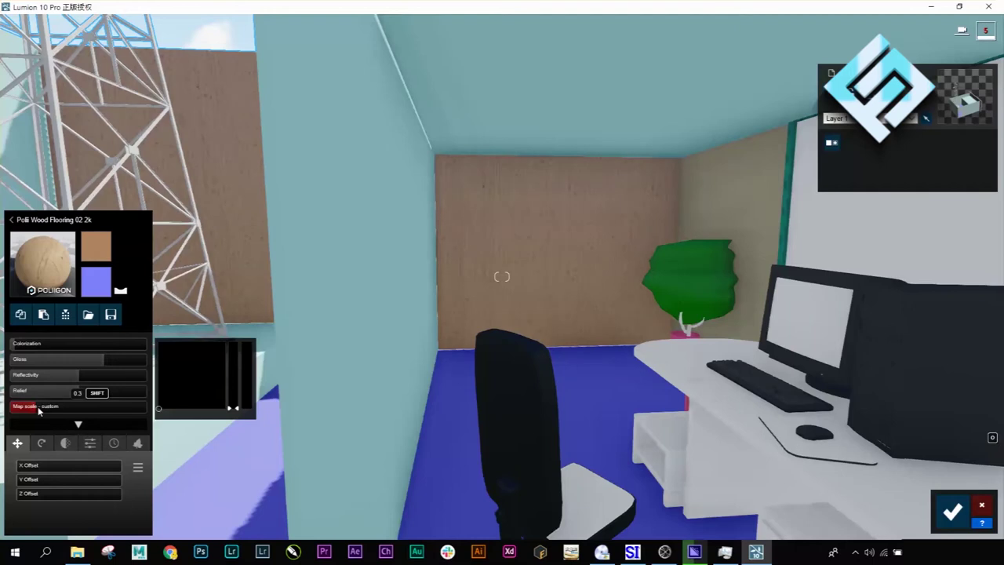
left_click_drag(43, 410, 56, 393)
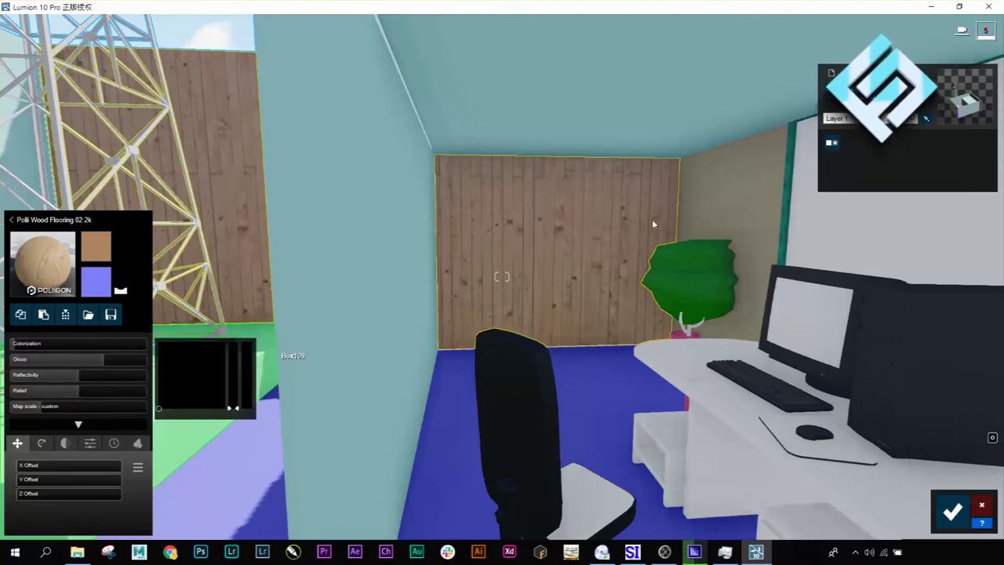
left_click(596, 192)
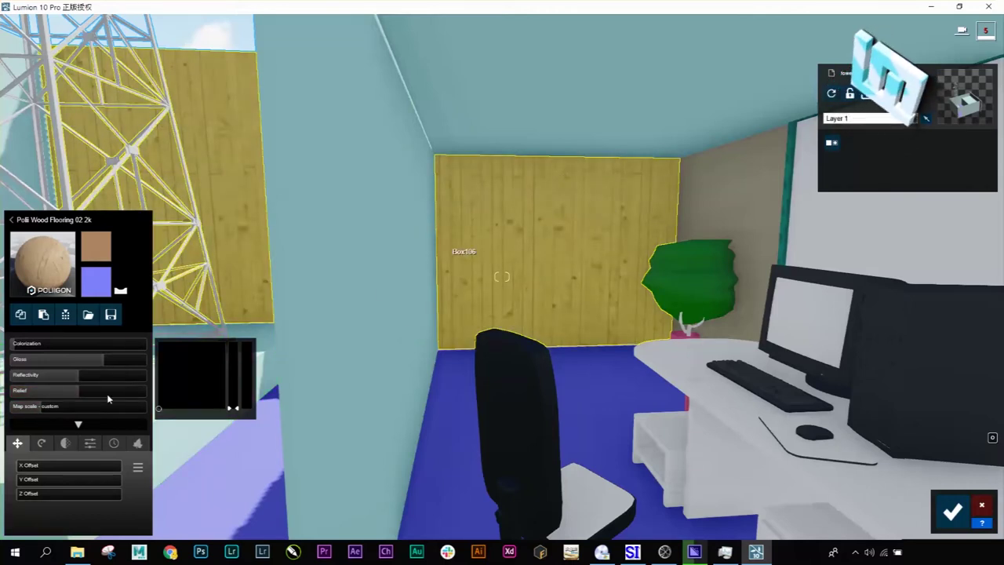
left_click_drag(121, 394, 46, 483)
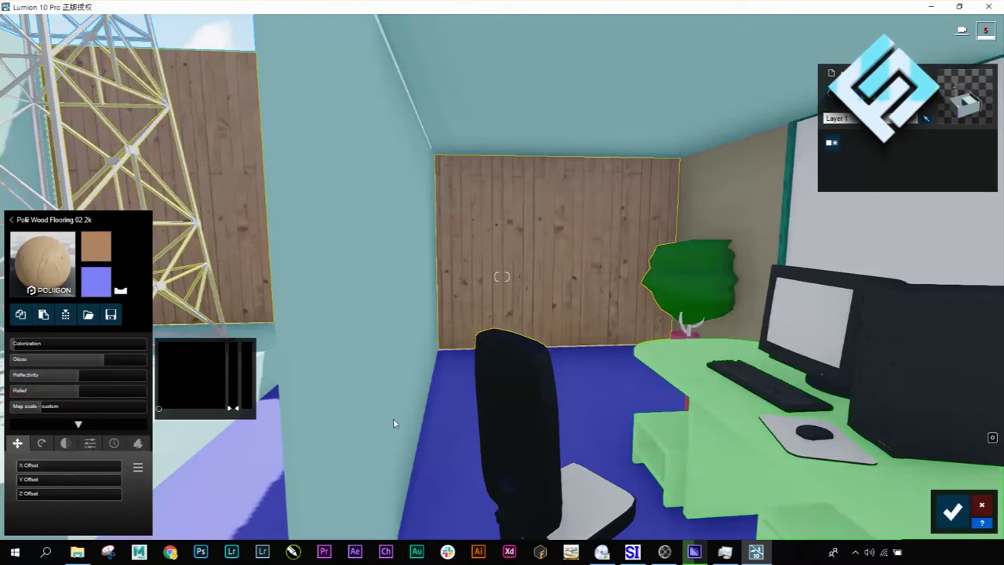
left_click(953, 512)
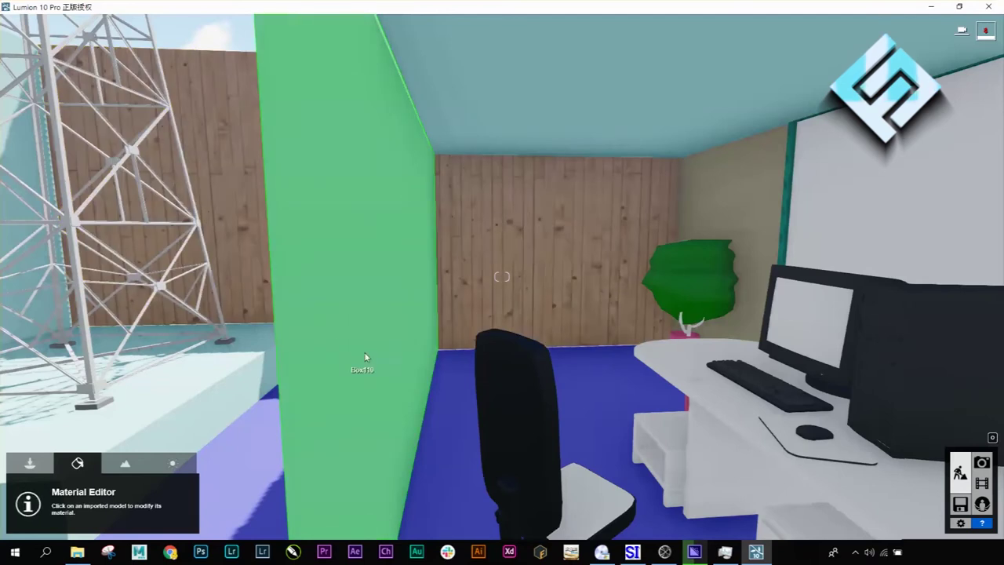
Step: Pick the raised platform beneath the tower for material editing and assign it the Color material
right_click_drag(381, 348, 451, 341)
key("d")
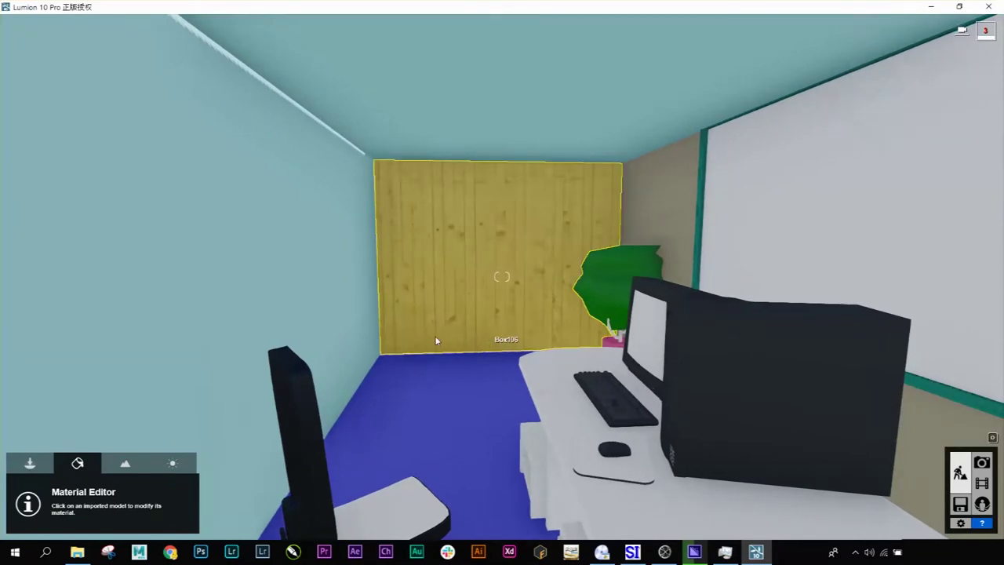
key("a")
key("a")
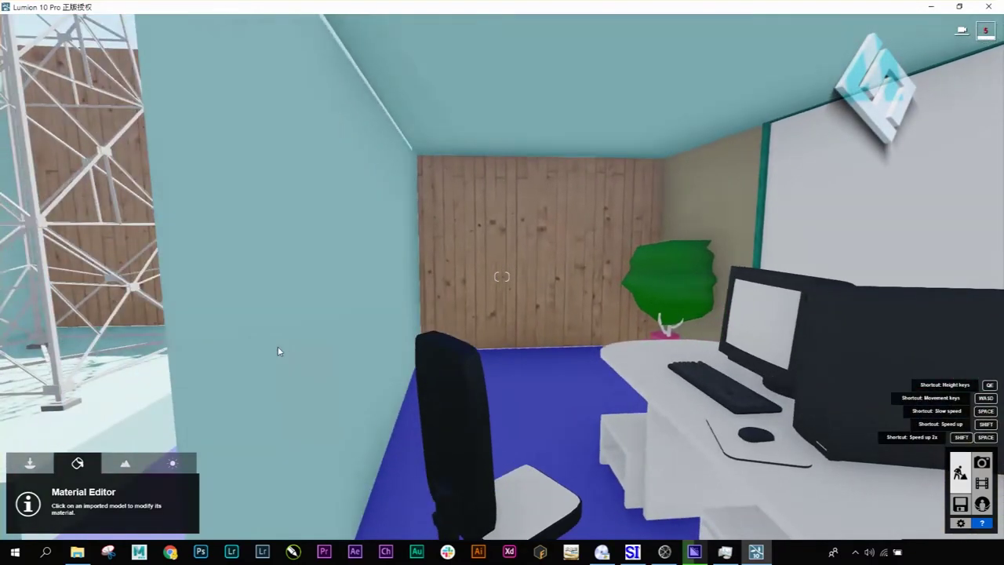
key("a")
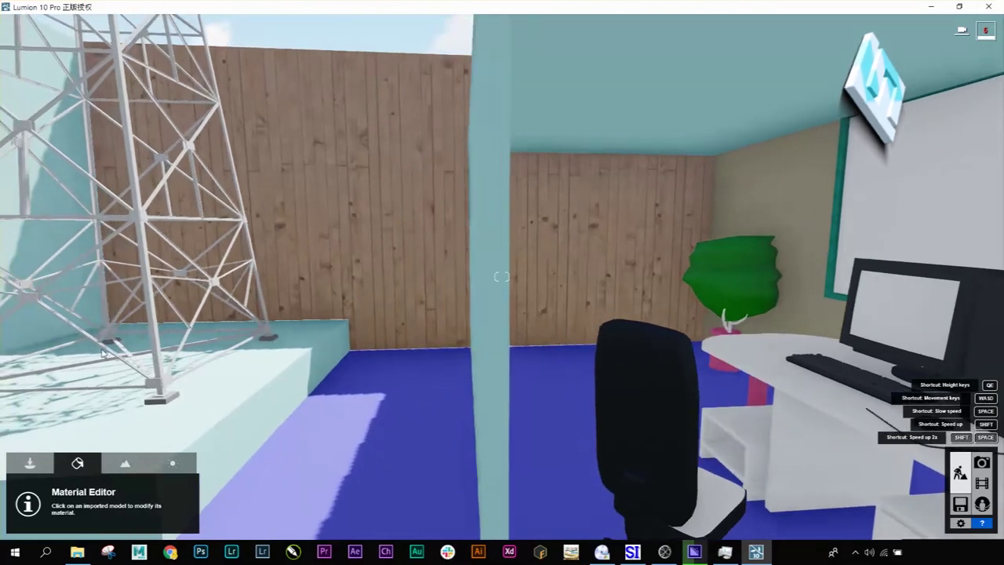
key("a")
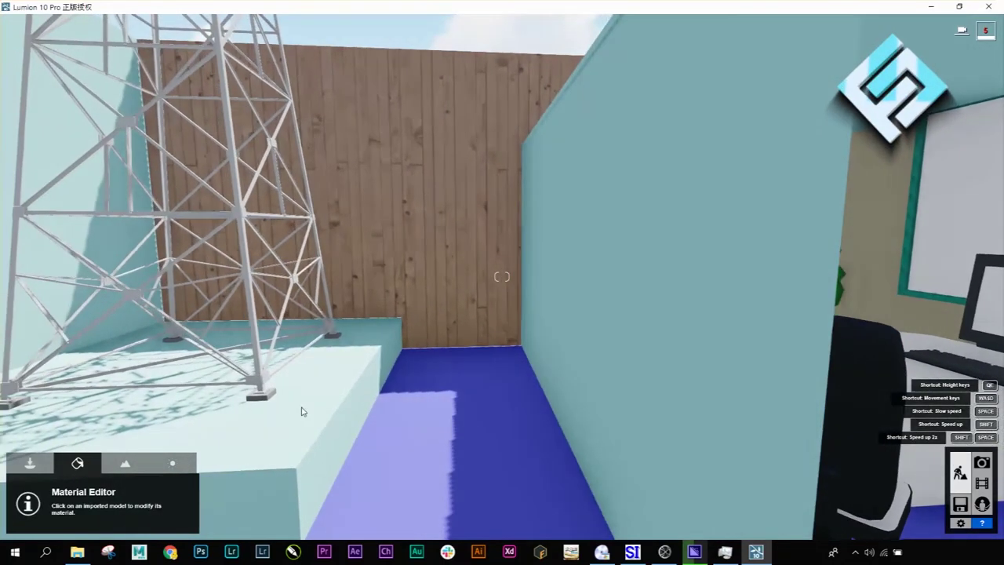
left_click(328, 440)
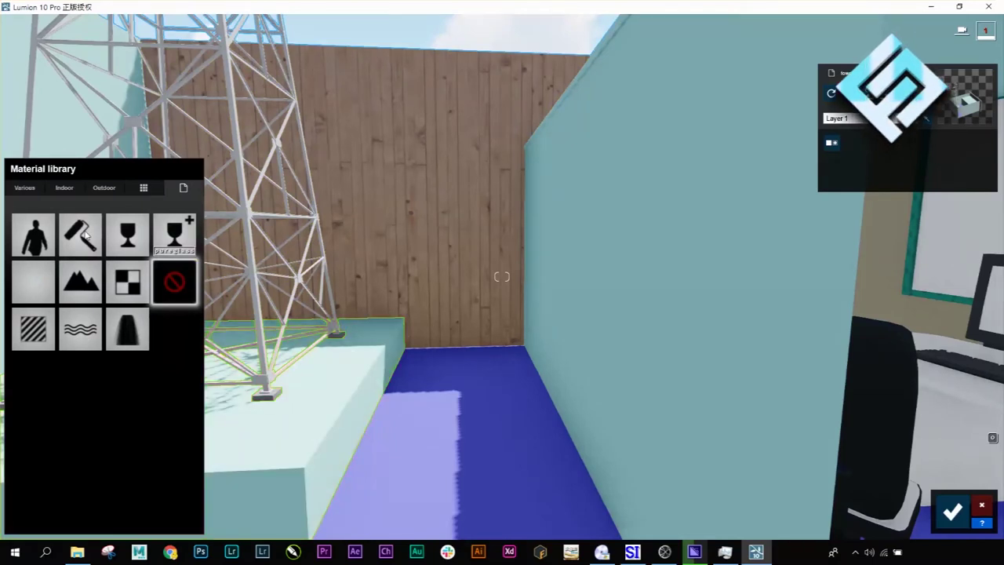
left_click(86, 235)
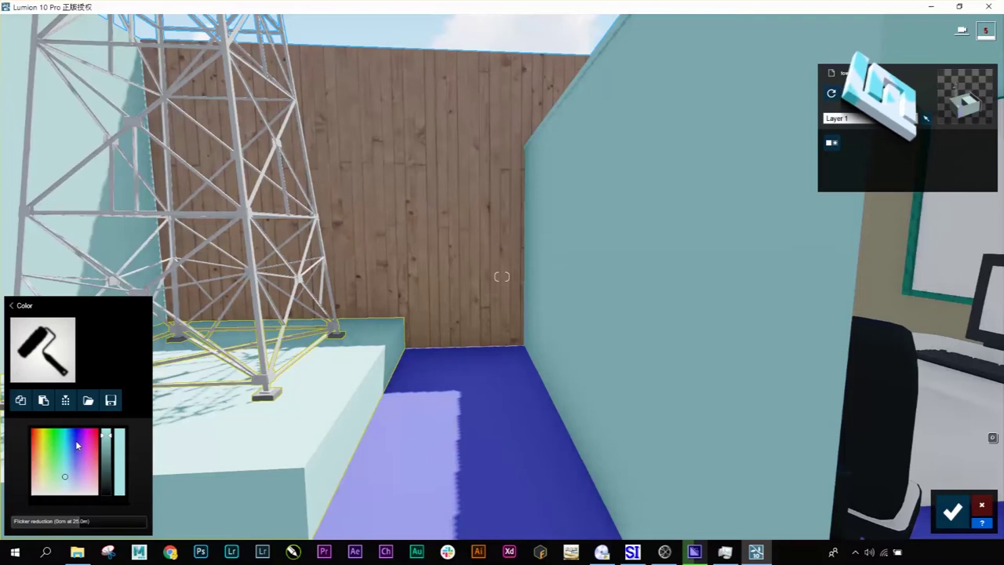
Step: Try blue and olive shades on the tower platform, settle on a darkened brownish orange and save the change
left_click_drag(111, 455, 112, 463)
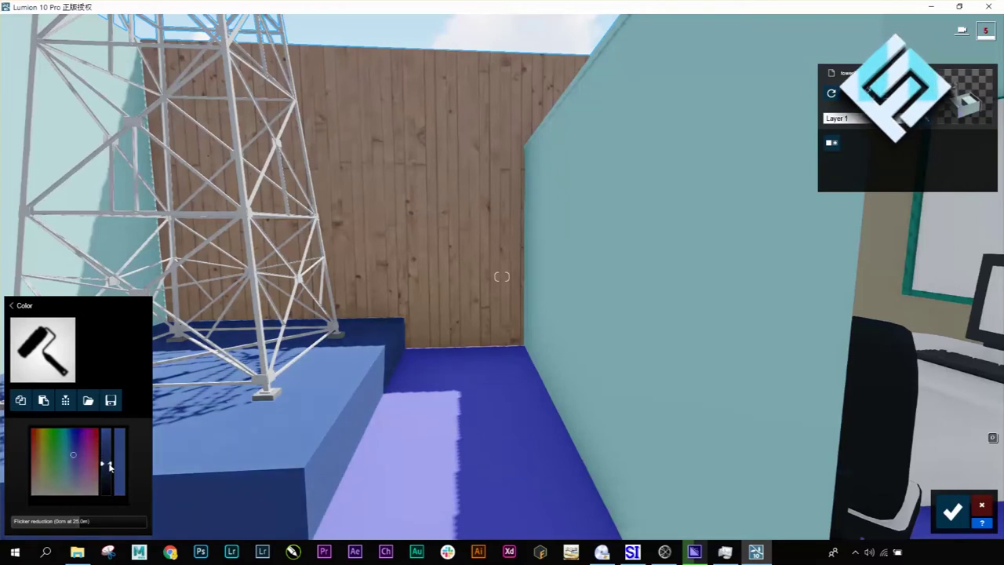
left_click(50, 453)
left_click(43, 442)
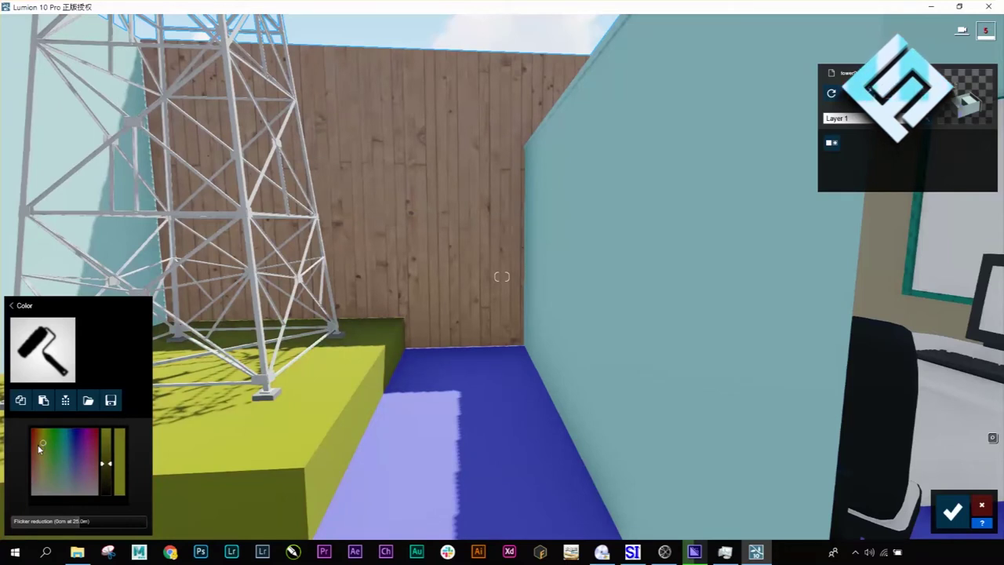
left_click(37, 444)
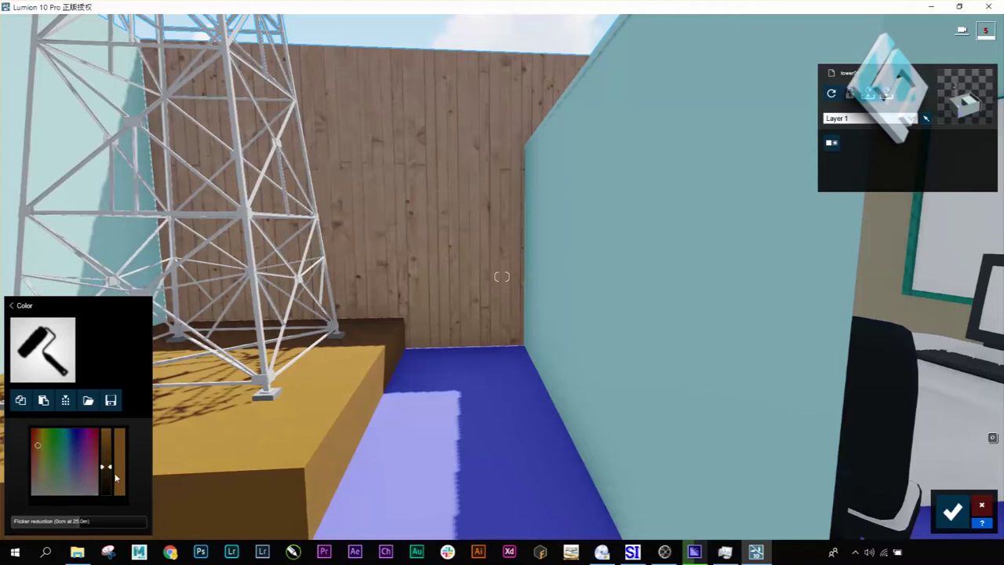
left_click(952, 511)
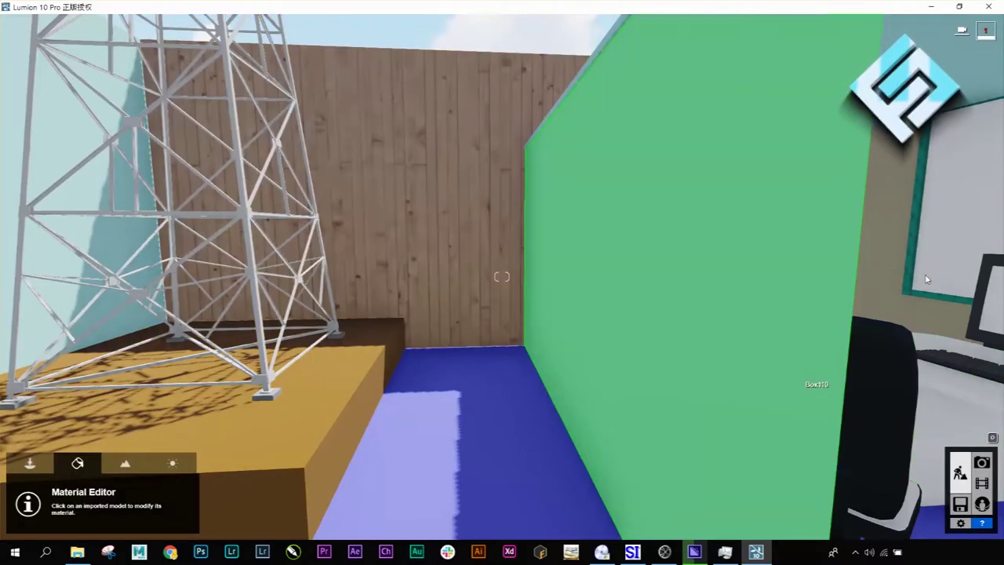
Step: Pick the partition wall beside the office and apply the outdoor material Asphalt 003 1024 to it
right_click_drag(400, 315, 503, 315)
key("w")
right_click_drag(502, 276, 477, 285)
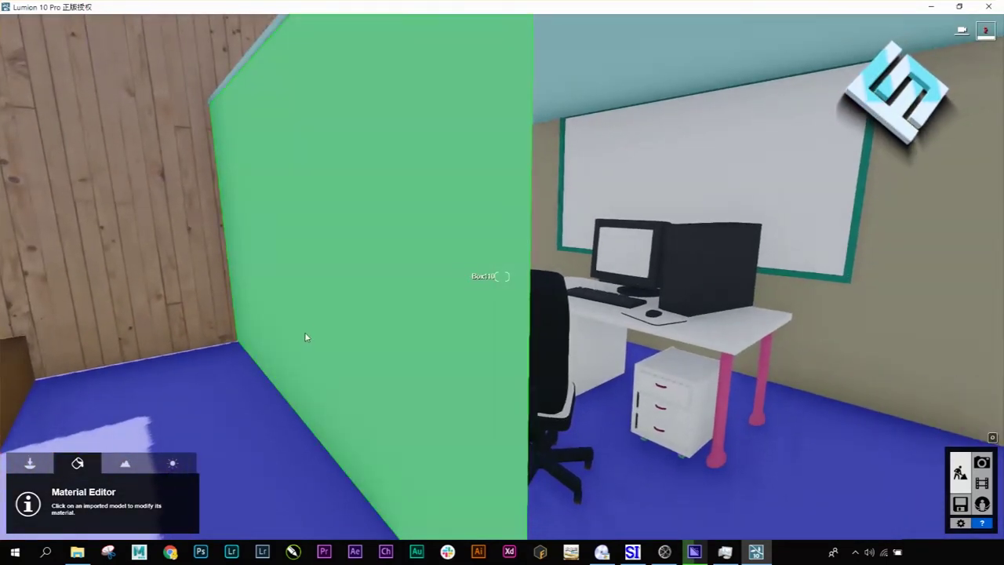
left_click(502, 277)
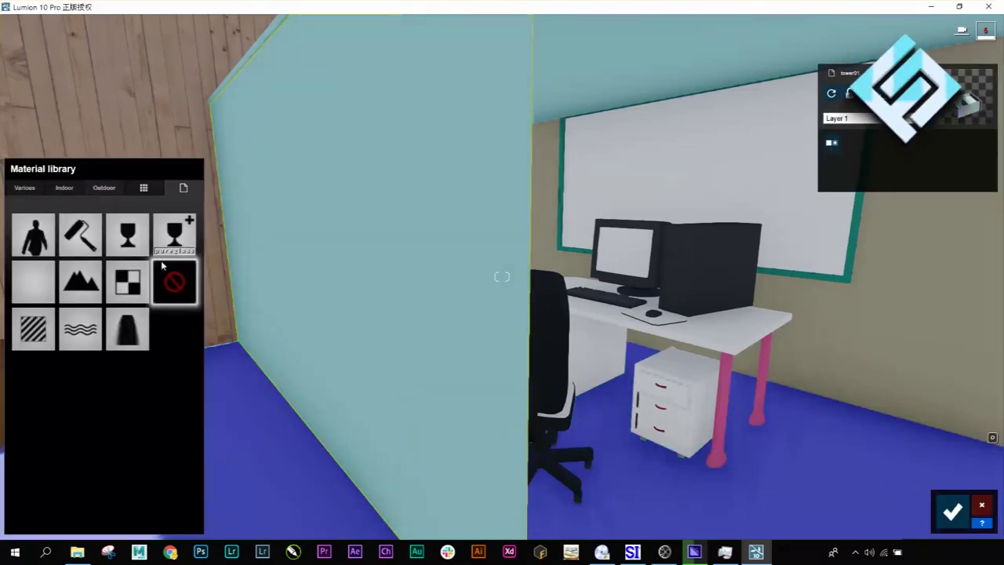
left_click(104, 187)
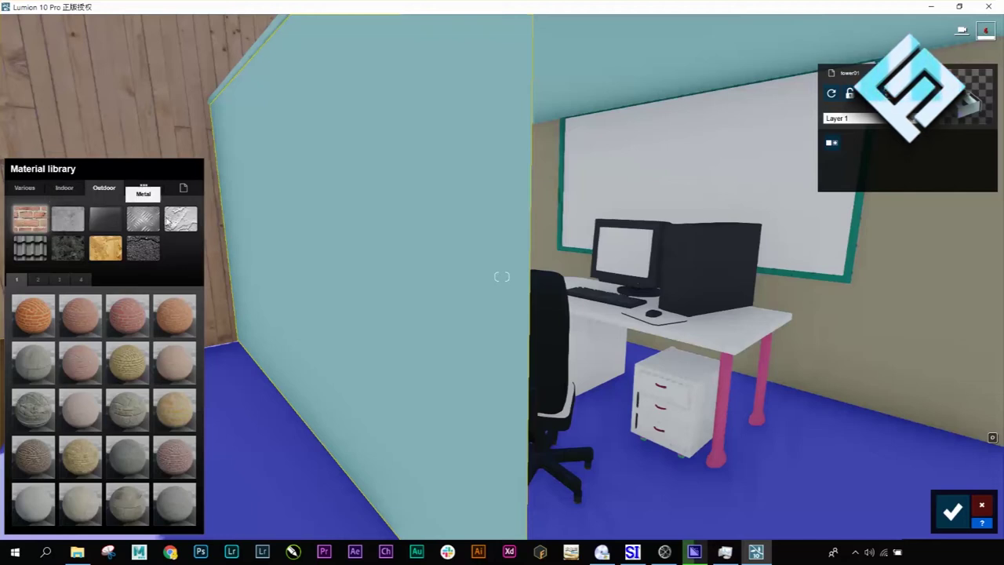
left_click(145, 250)
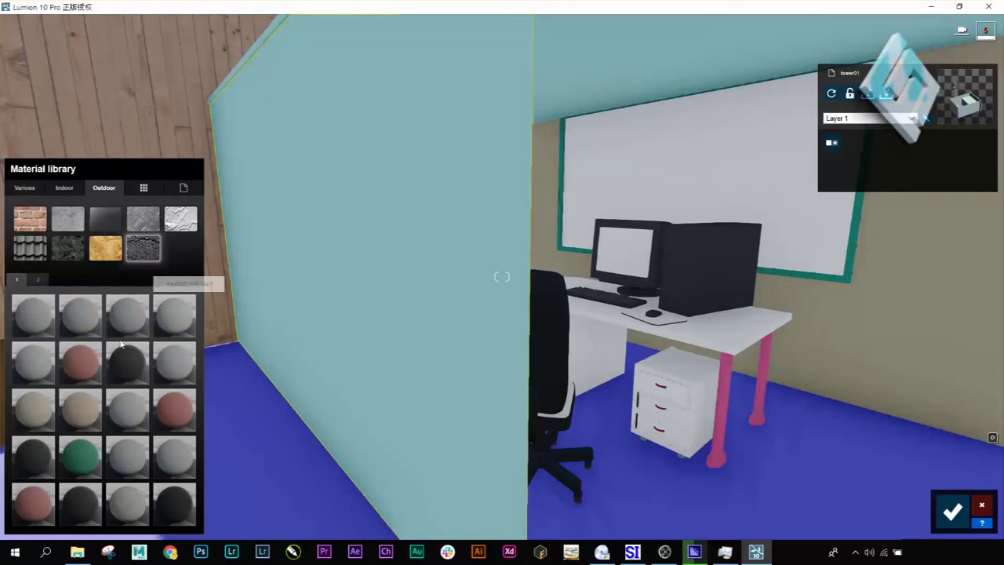
left_click(126, 313)
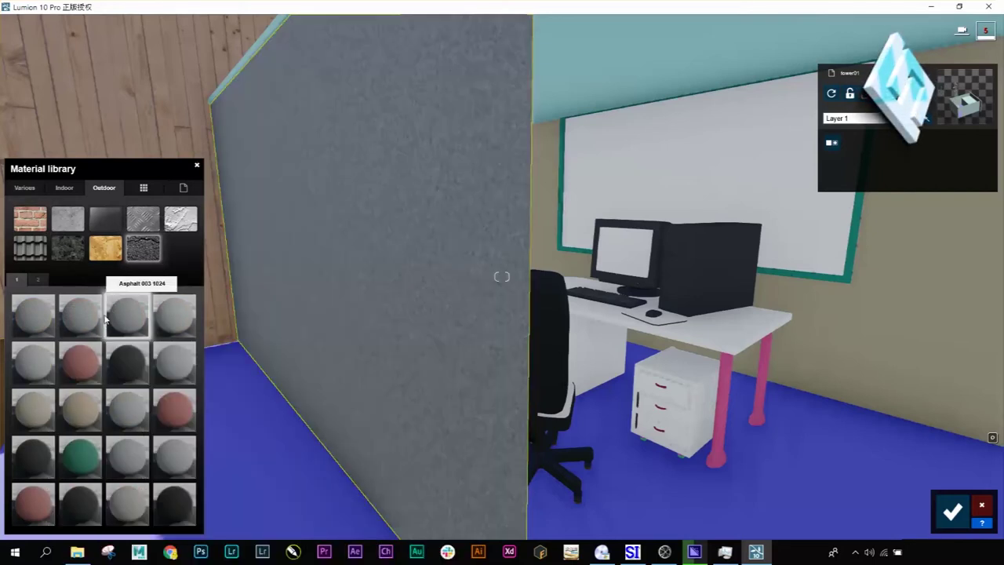
Step: Compare other outdoor asphalt materials on the partition wall, apply Asphalt 007 1024 and save the change
left_click(38, 280)
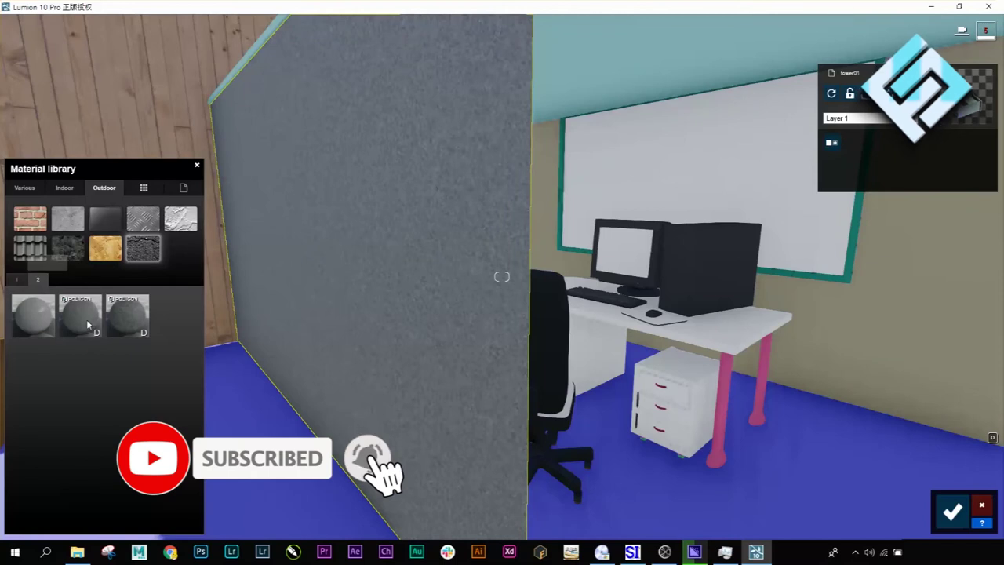
left_click(17, 279)
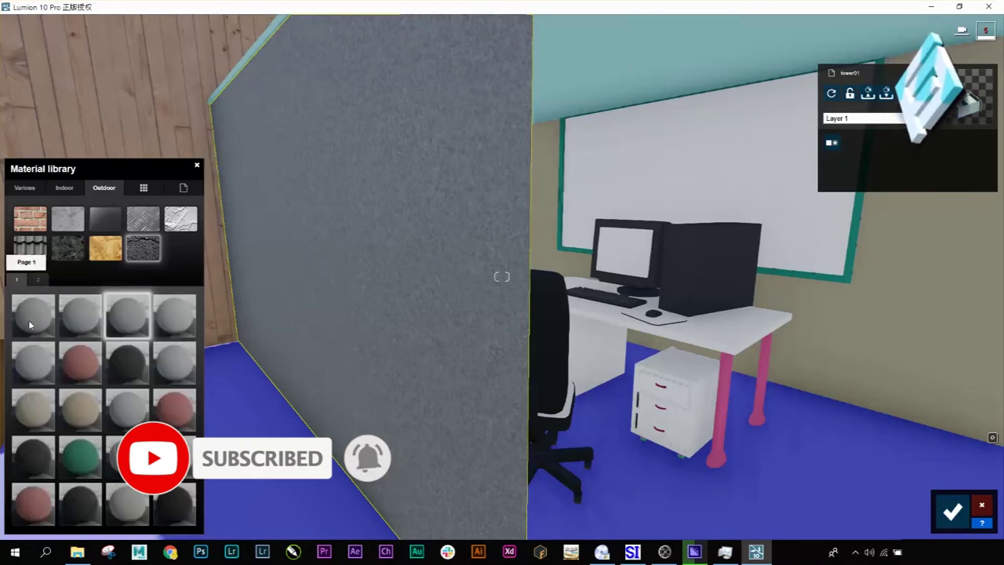
left_click(29, 324)
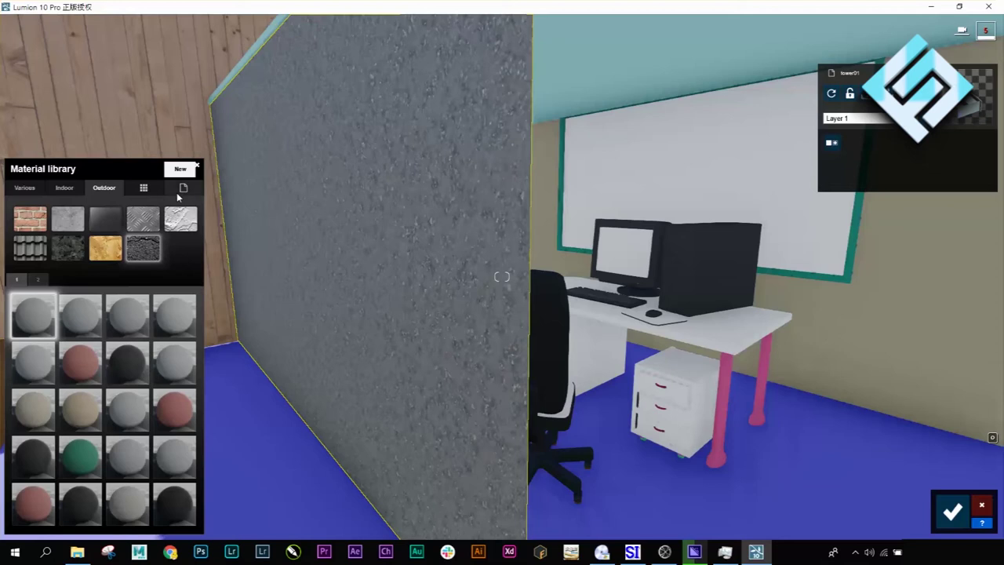
left_click(180, 193)
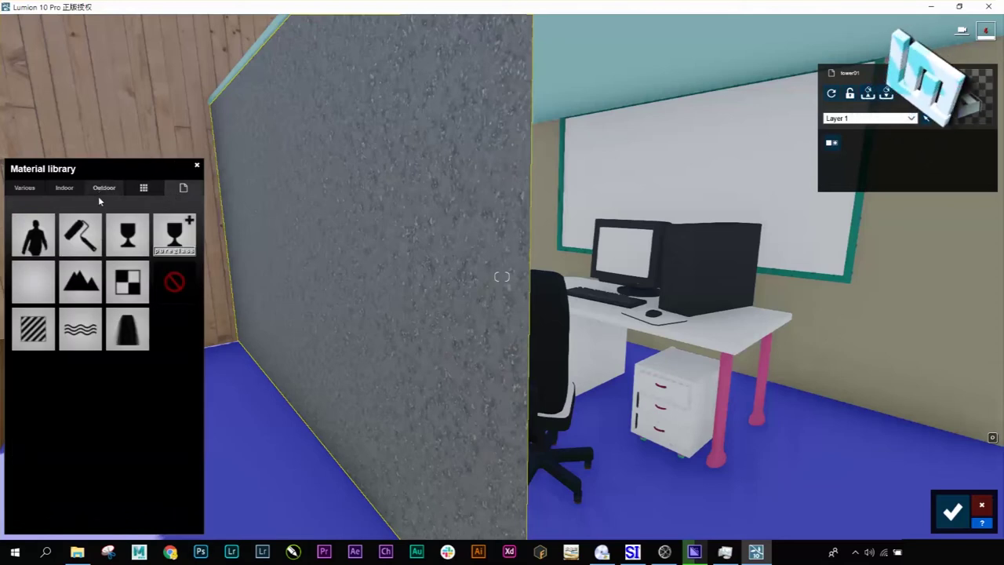
left_click(99, 197)
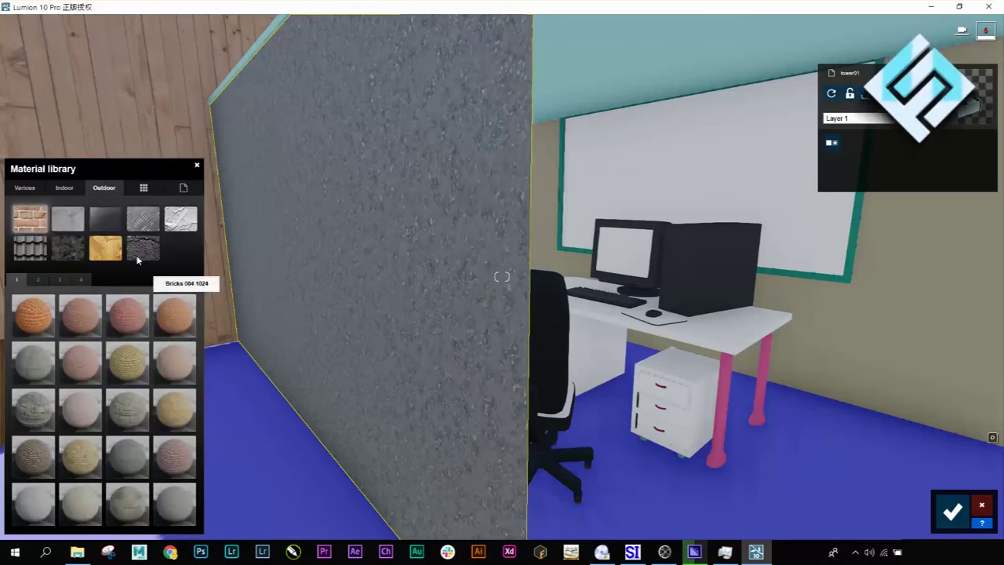
left_click(143, 248)
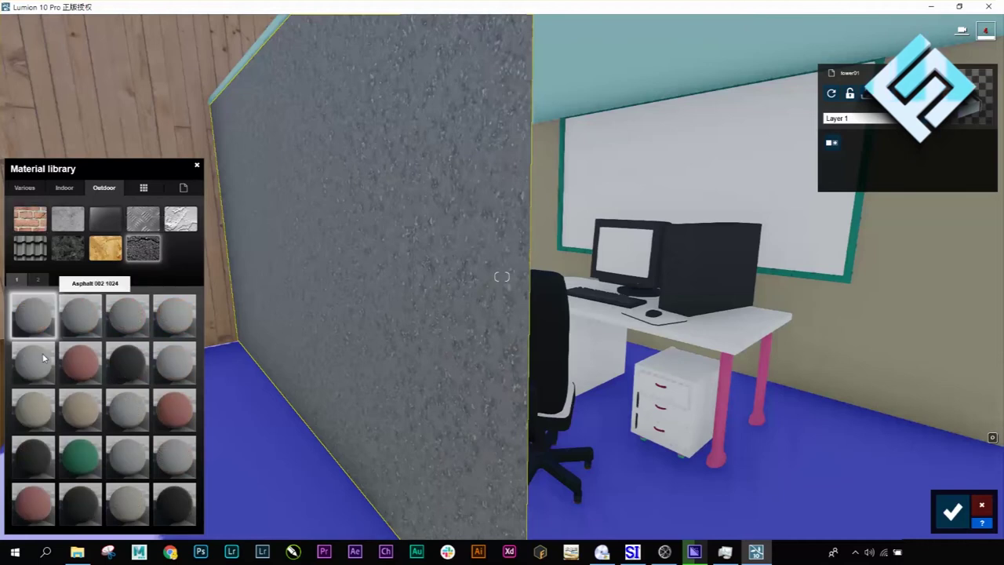
left_click(40, 403)
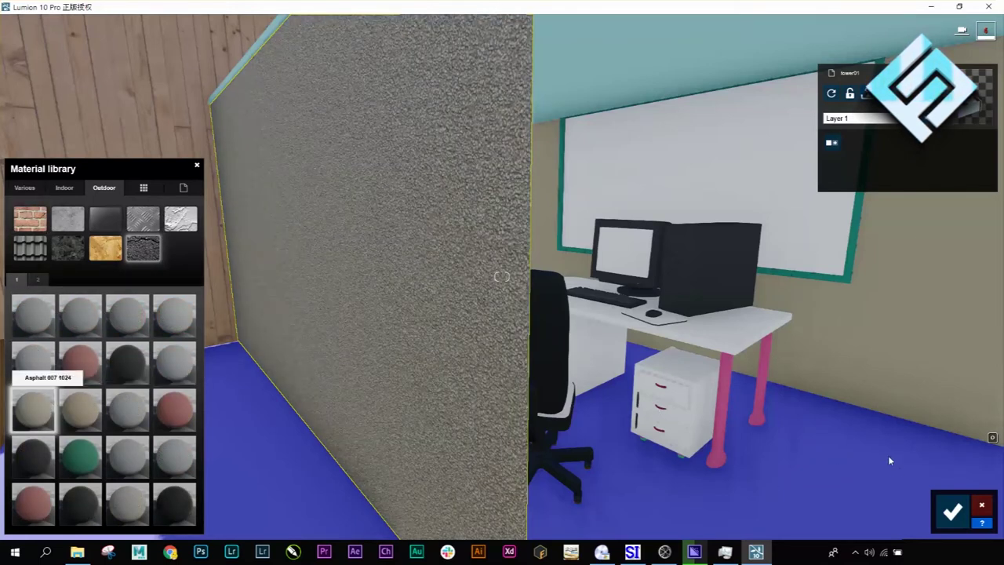
left_click(953, 513)
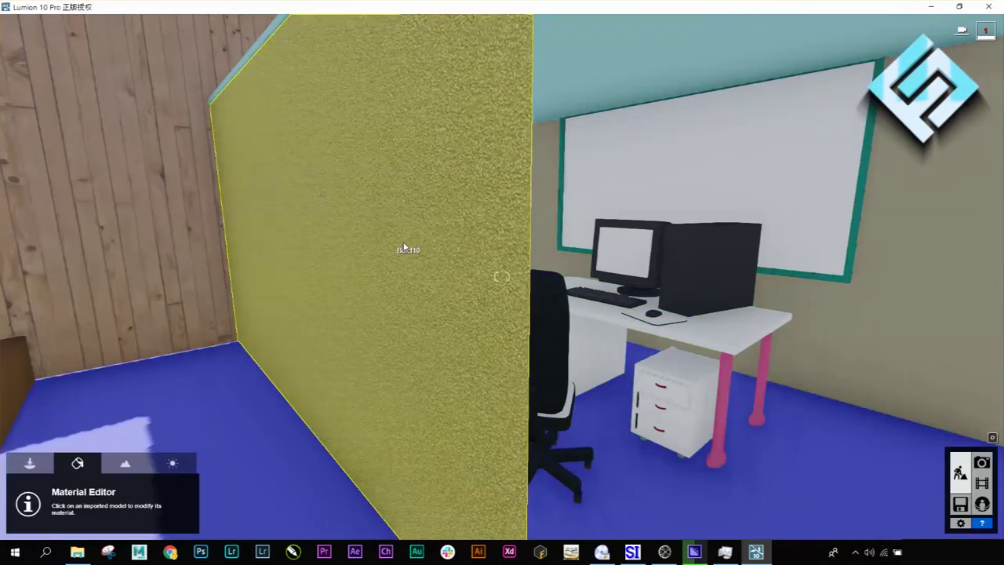
Step: Reopen the partition wall's Asphalt 007 1024 material and enlarge its texture by setting the map scale to about 1.7
left_click(279, 270)
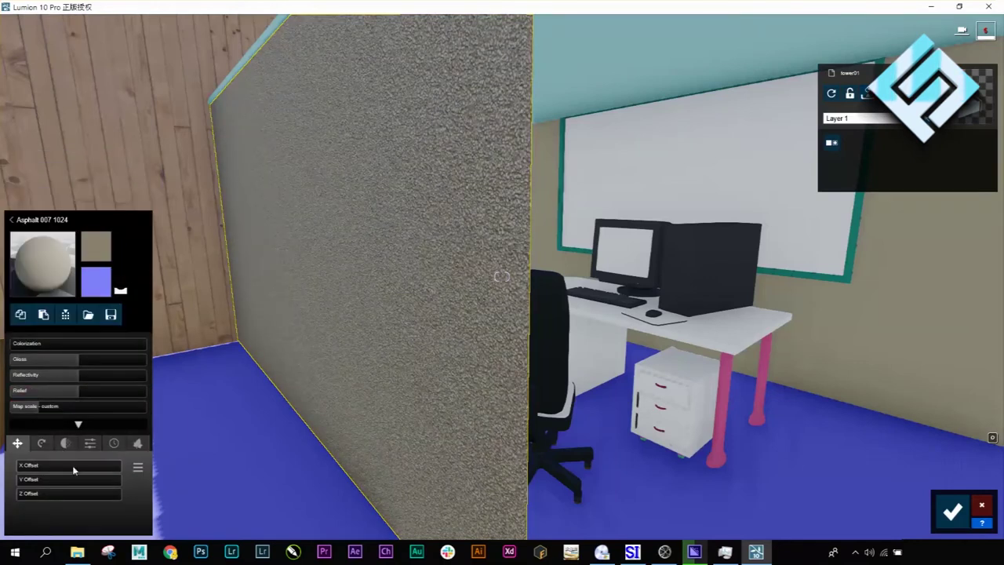
left_click(35, 409)
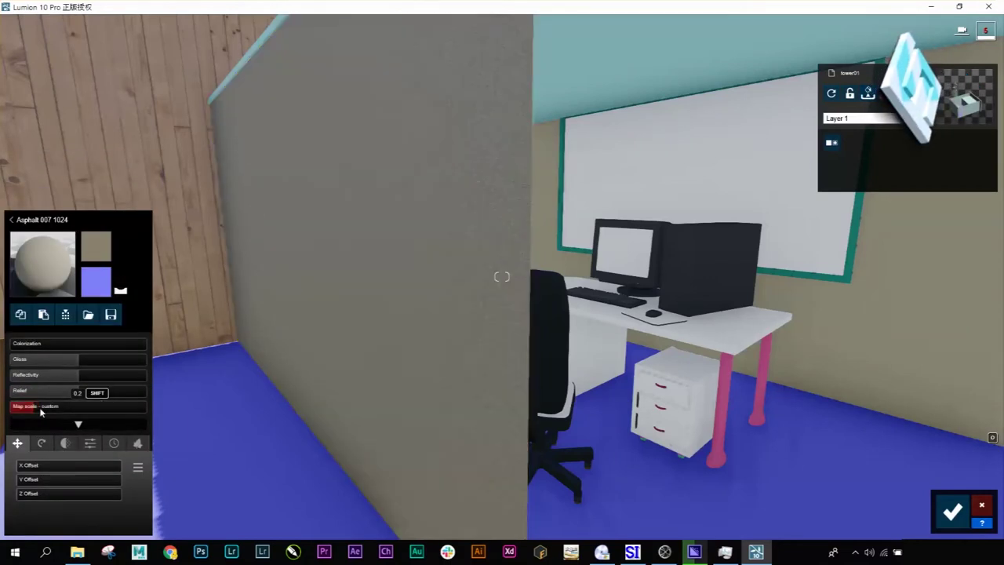
left_click(53, 412)
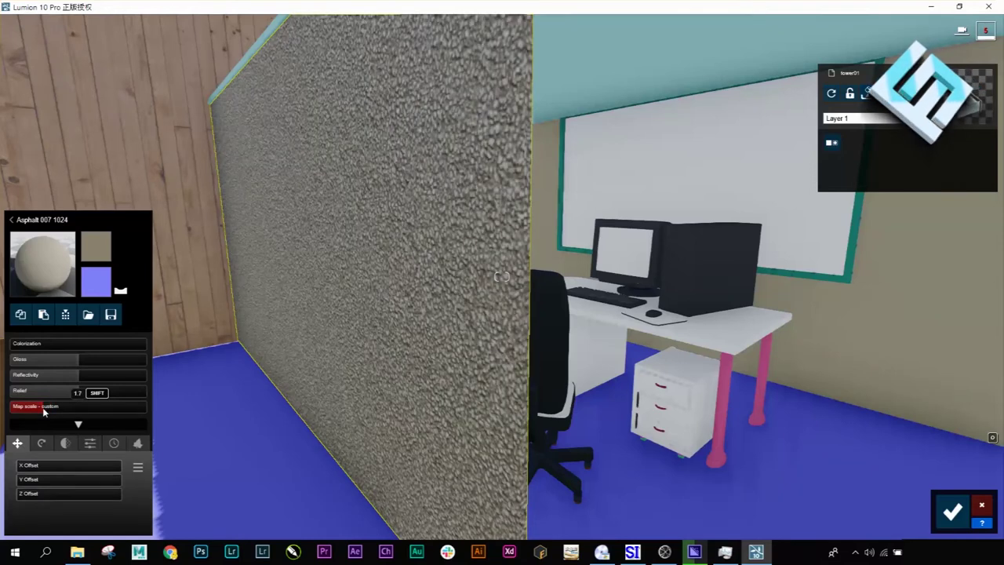
Step: Try blue as the colorization of the partition wall's asphalt, settle on turquoise and save the change
left_click(38, 345)
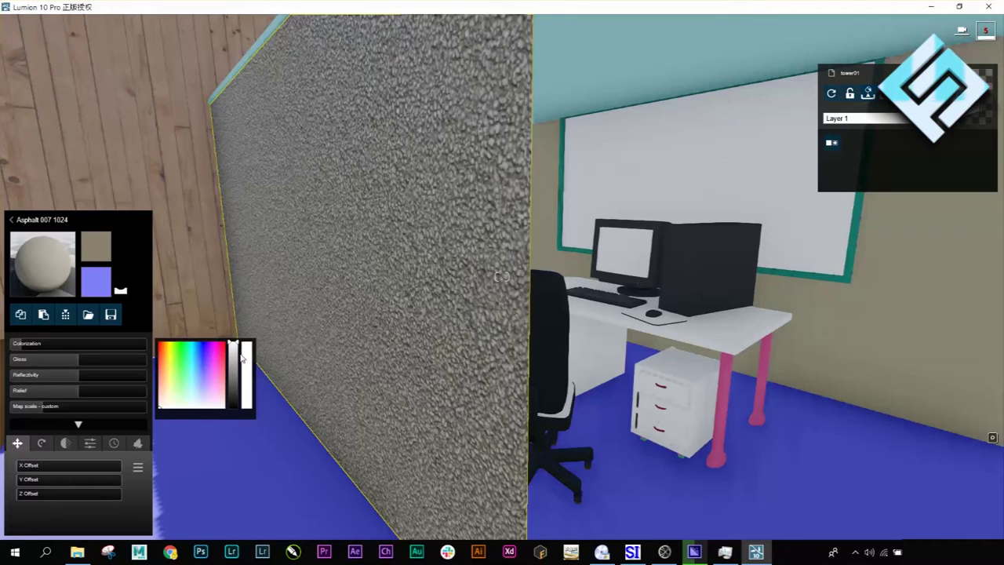
left_click(200, 364)
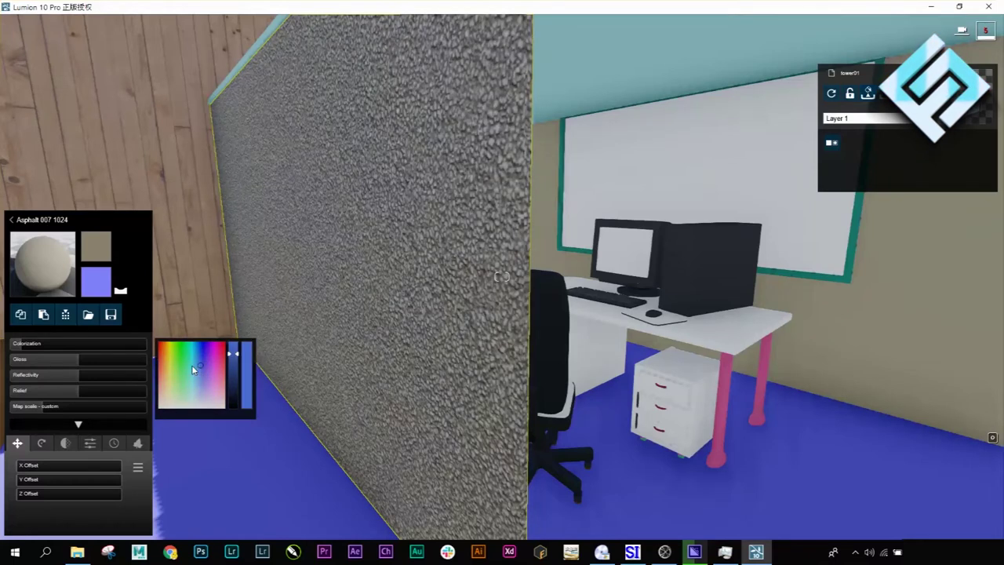
left_click(192, 365)
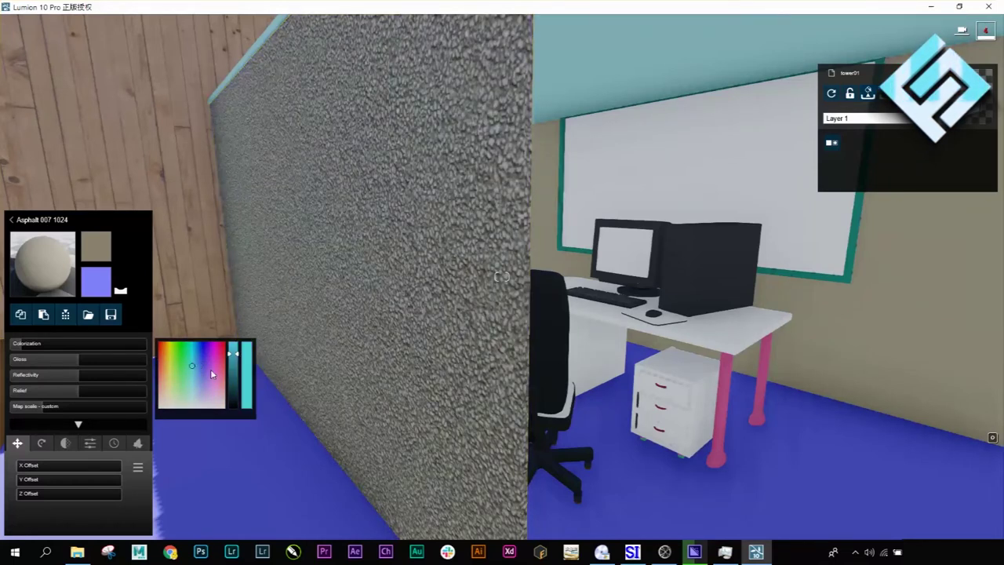
left_click(335, 339)
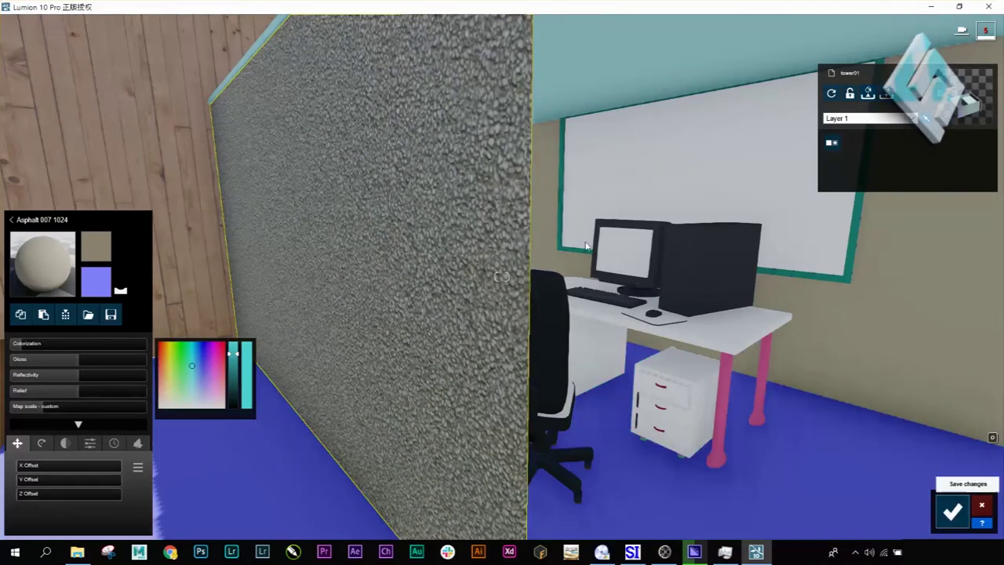
key("Return")
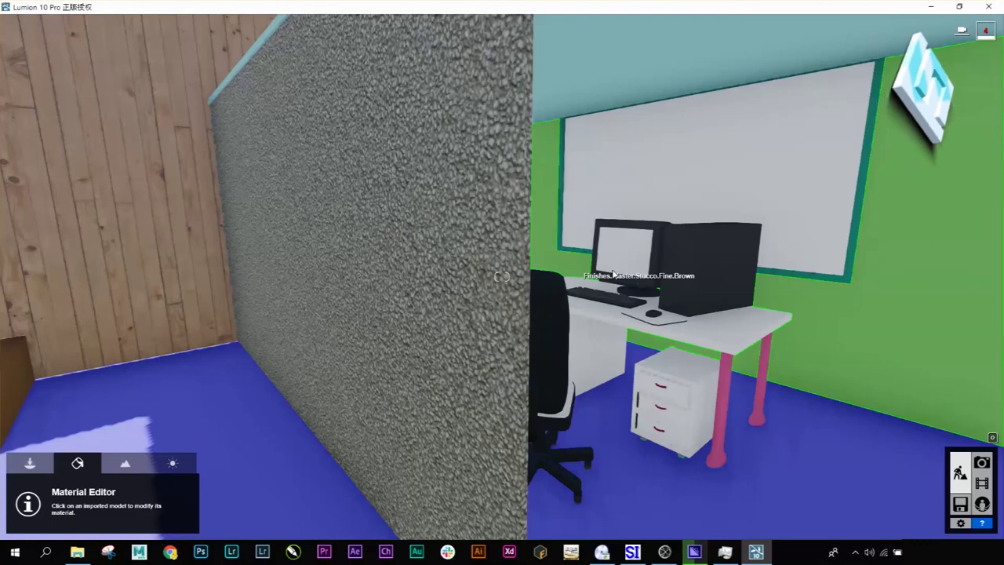
Step: Pick the long light-blue outer wall with the doorway for material editing from outside the building
key("a")
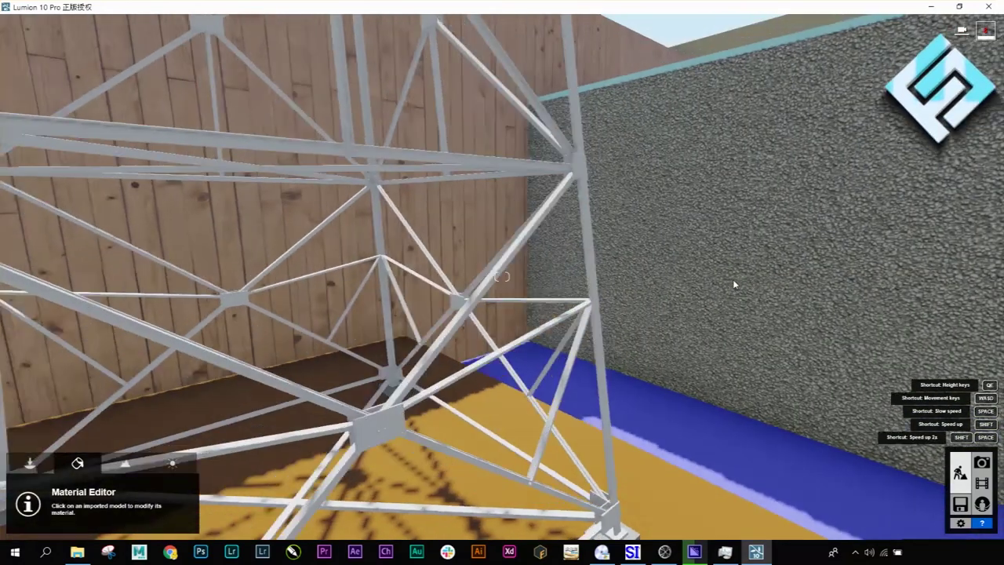
key("d")
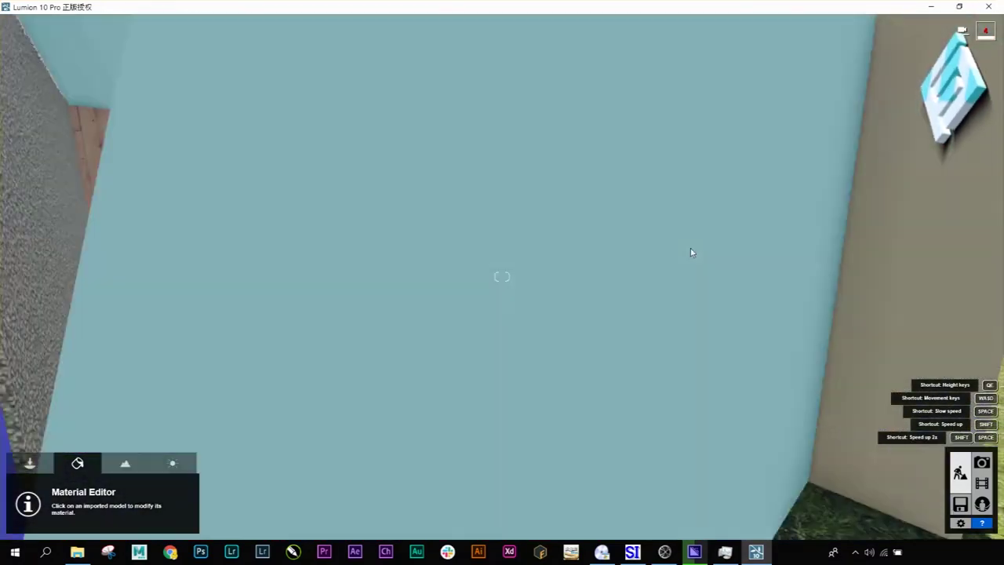
key("d")
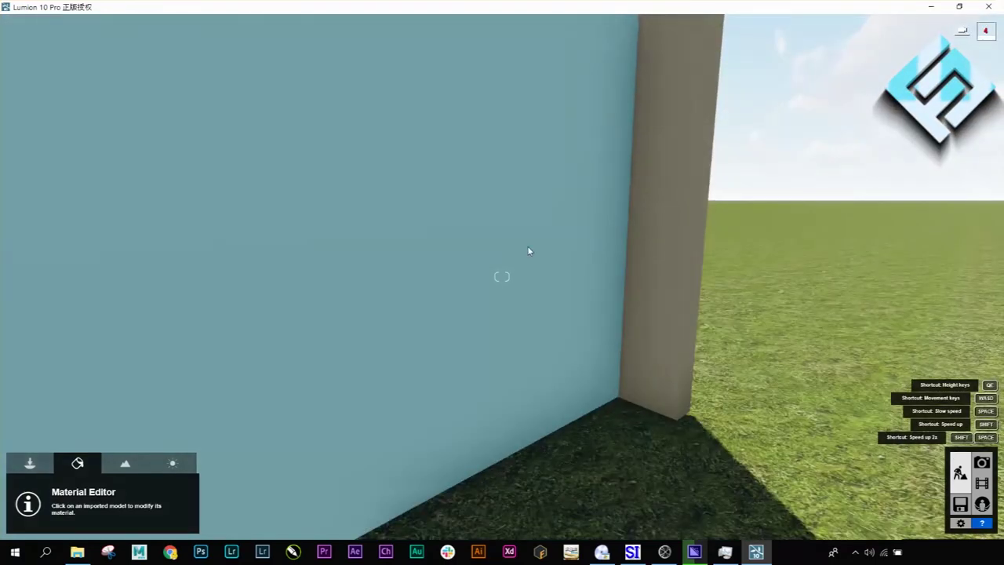
key("s")
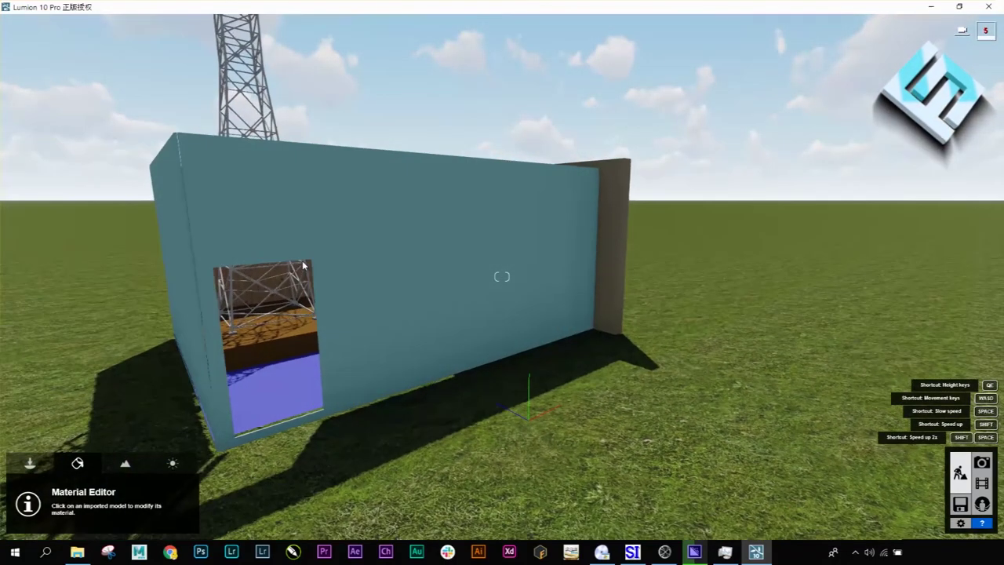
key("s")
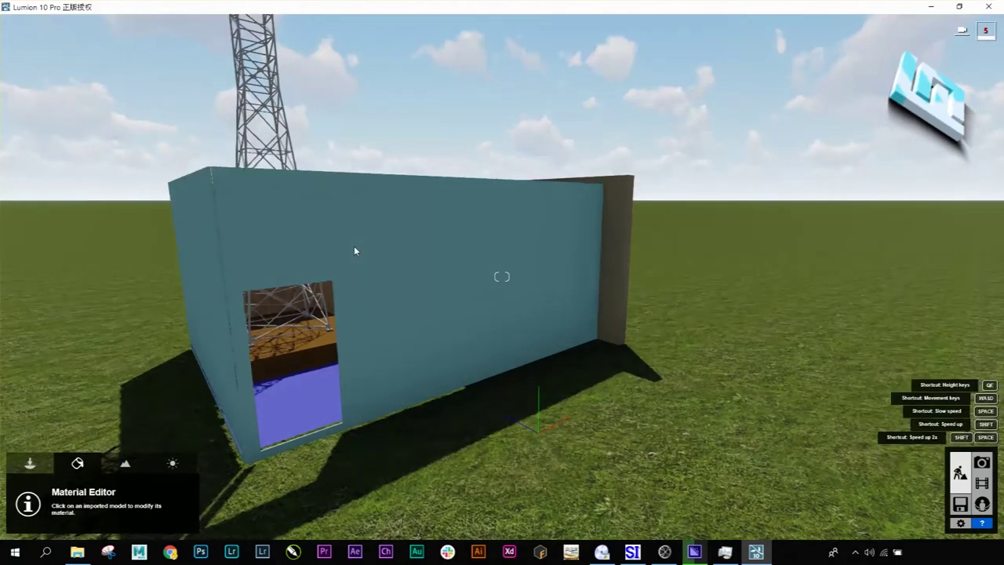
key("q")
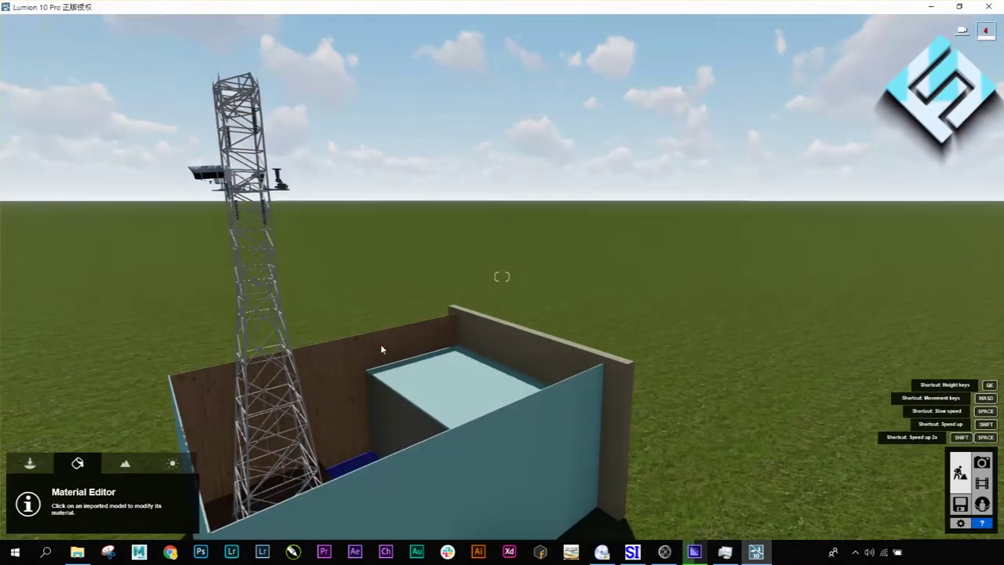
right_click_drag(381, 350, 382, 313)
right_click_drag(502, 276, 427, 446)
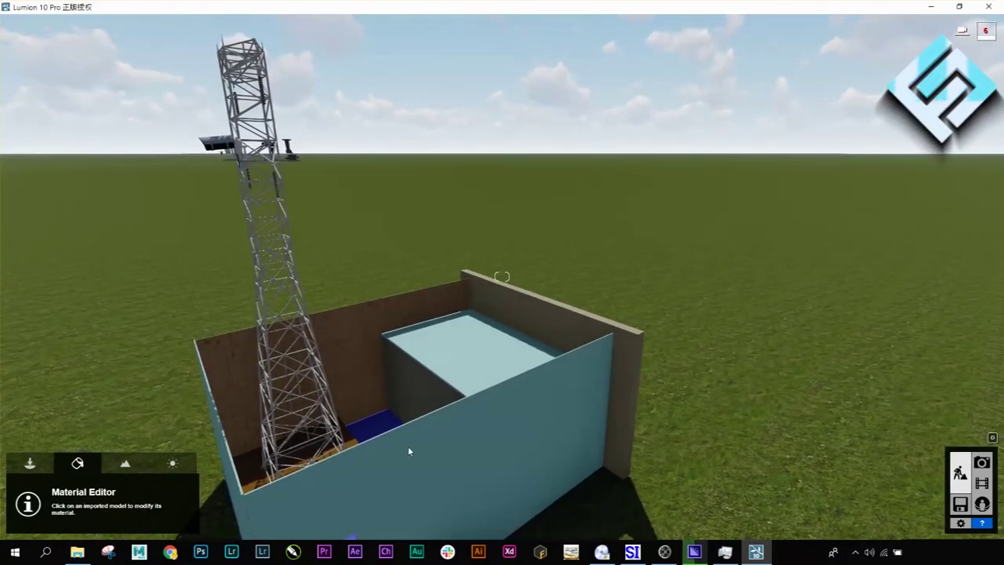
left_click(415, 445)
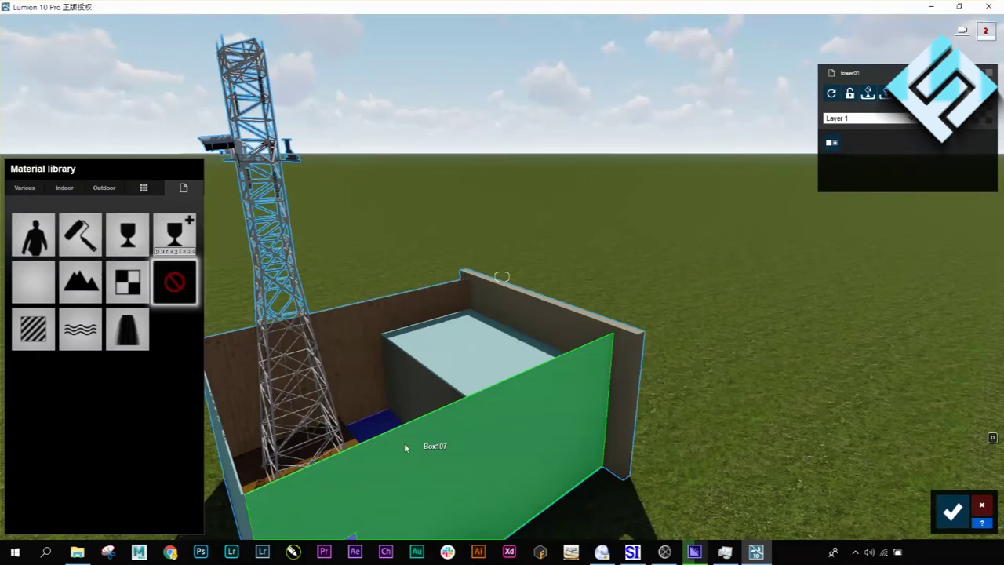
Step: Try the outdoor asphalt materials Asphalt 005 1024 and the black asphalt on the long outer wall
left_click(104, 188)
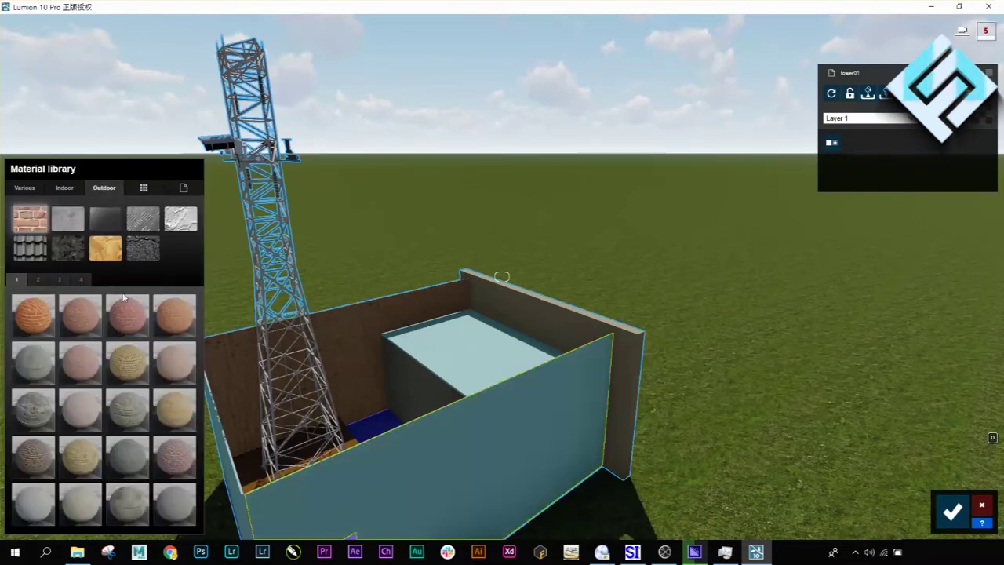
left_click(143, 253)
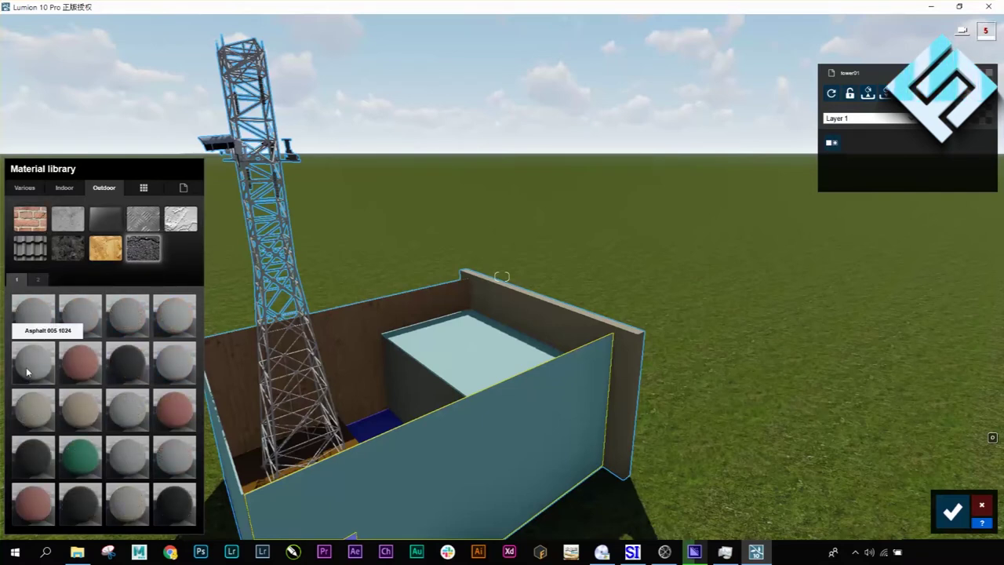
left_click(32, 361)
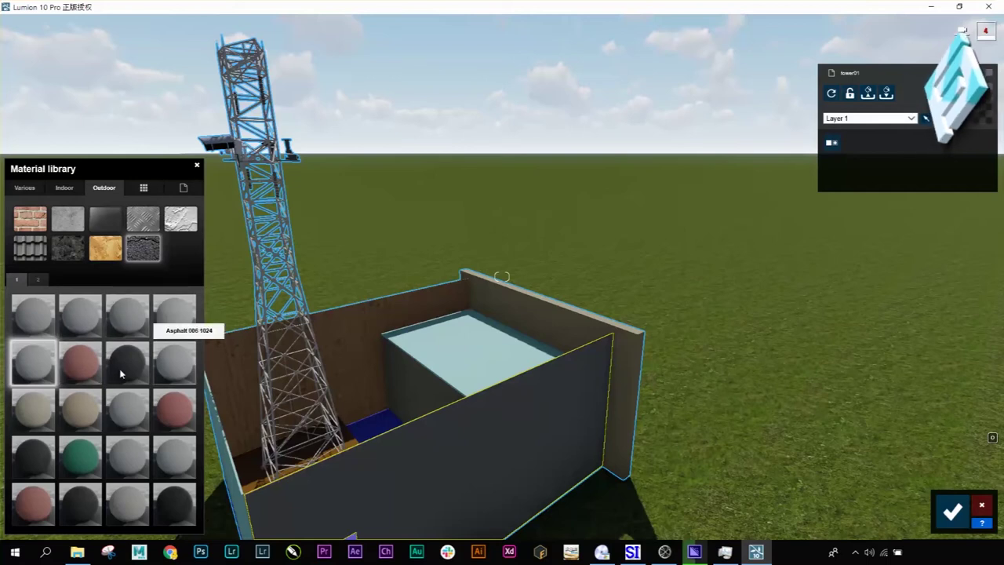
left_click(151, 387)
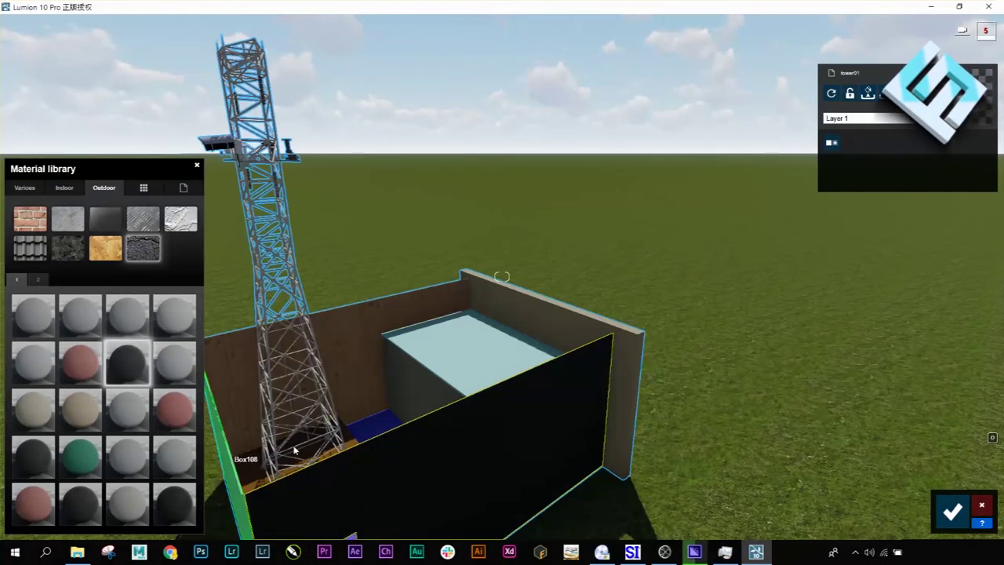
Step: Assign the Color material to the long outer wall in pale yellow and raise its flicker reduction to about 6.8 cm
left_click(105, 251)
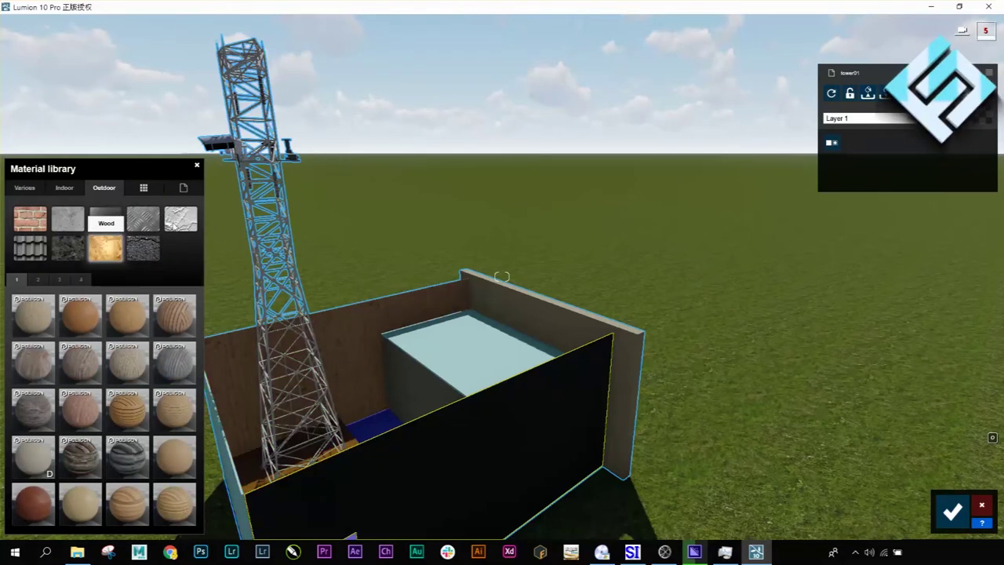
left_click(186, 221)
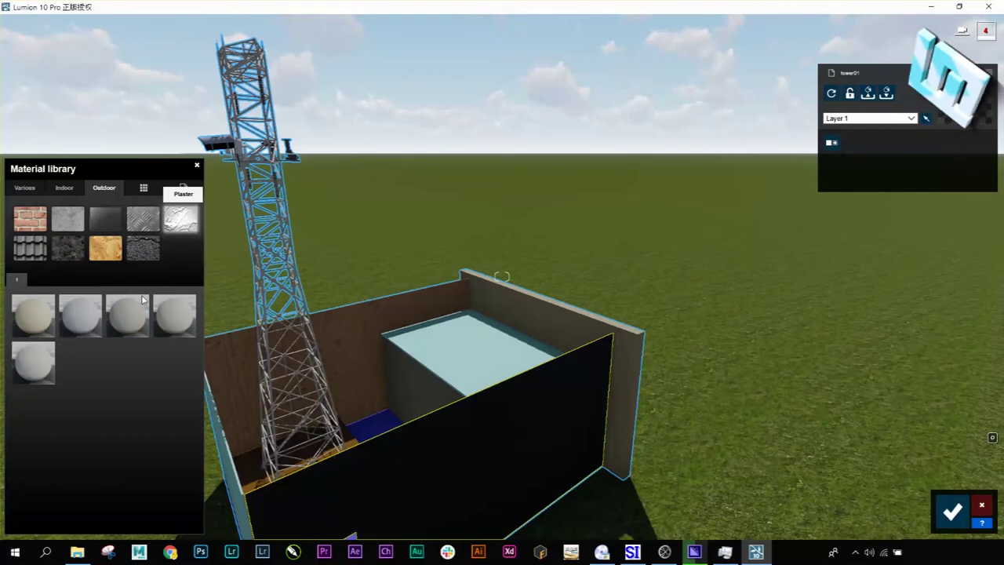
left_click(26, 193)
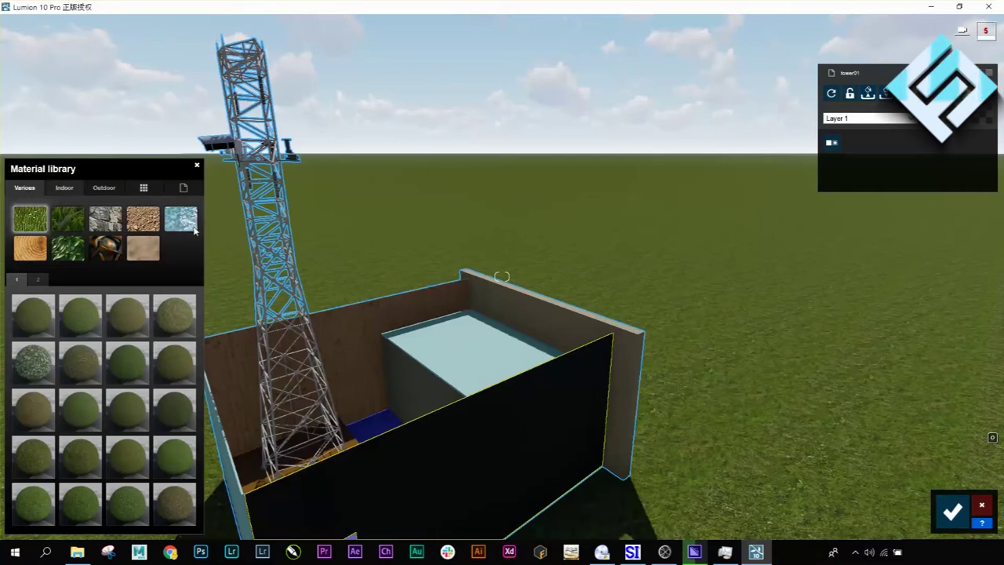
left_click(146, 189)
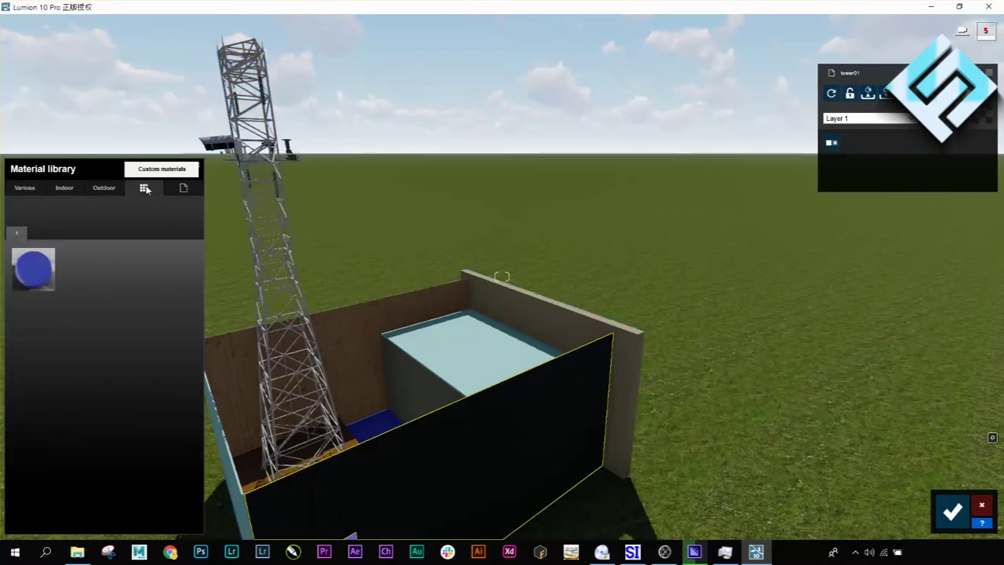
left_click(102, 189)
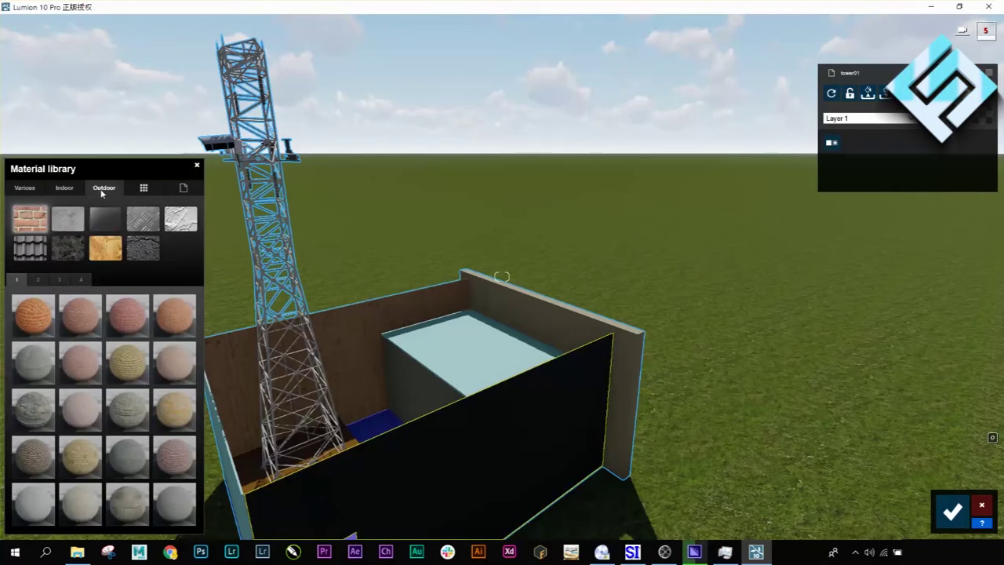
left_click(184, 188)
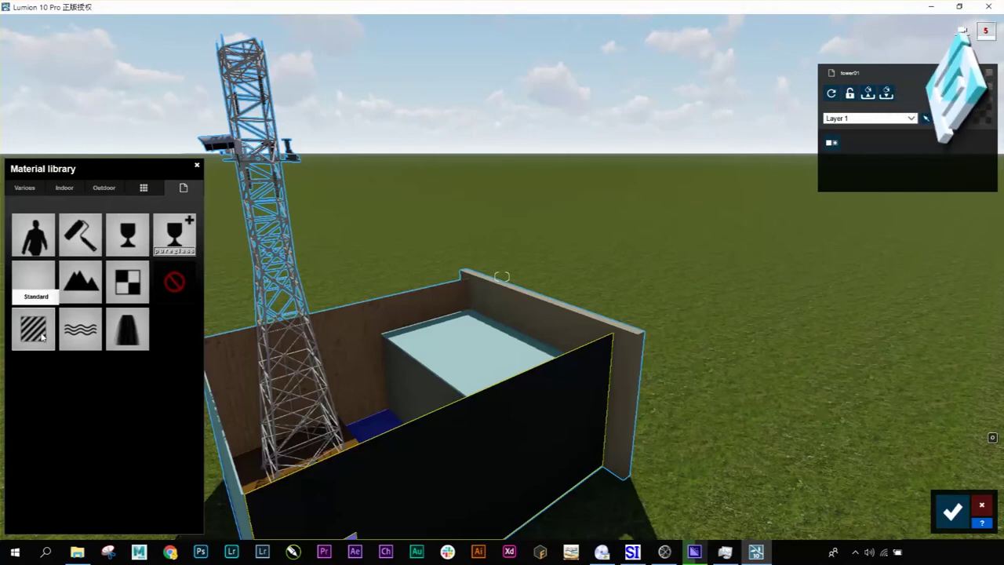
left_click(80, 234)
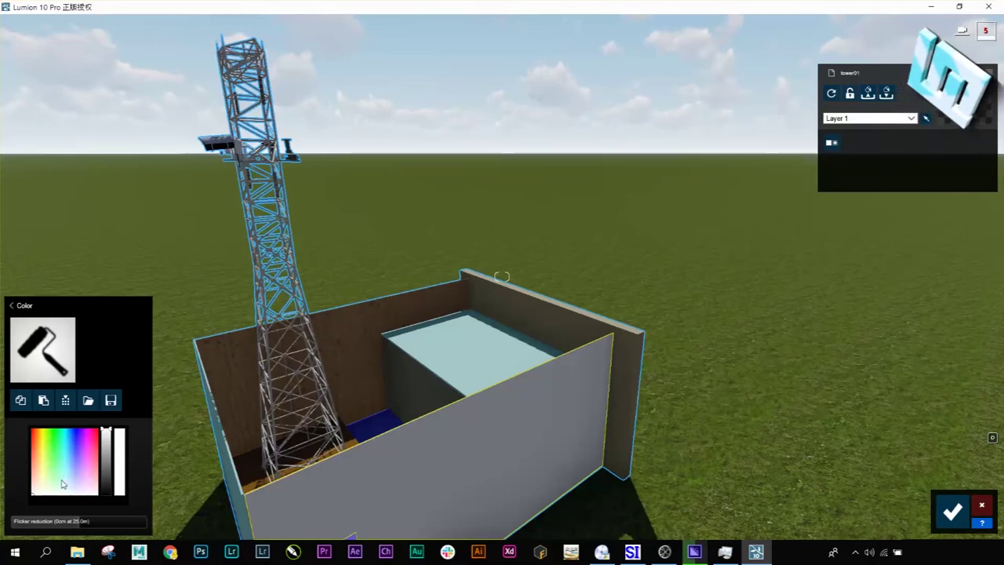
left_click(44, 482)
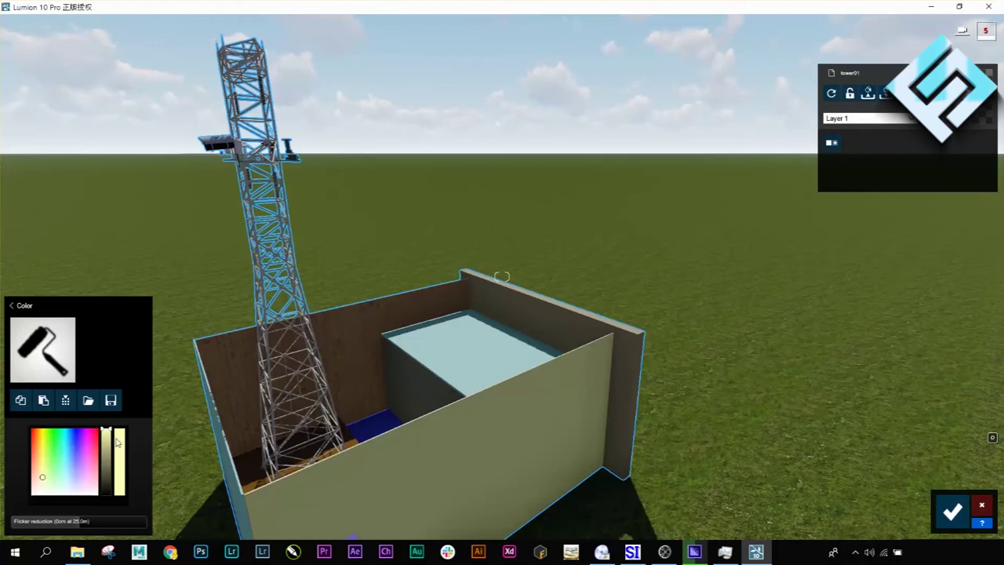
left_click_drag(106, 527, 109, 528)
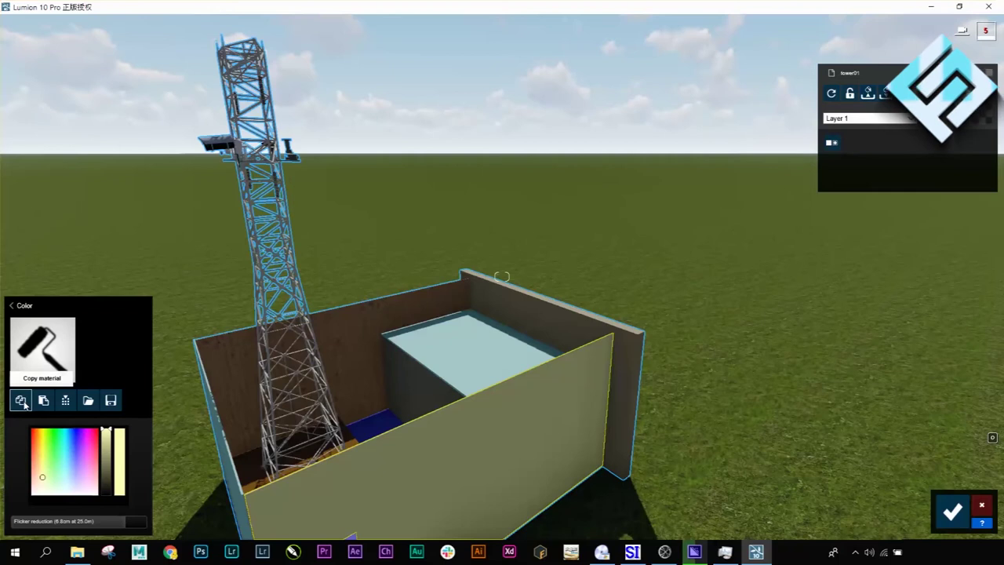
Step: Inspect the options for saving the wall's color as a custom material and the model's material set to a file, cancelling both
left_click(66, 401)
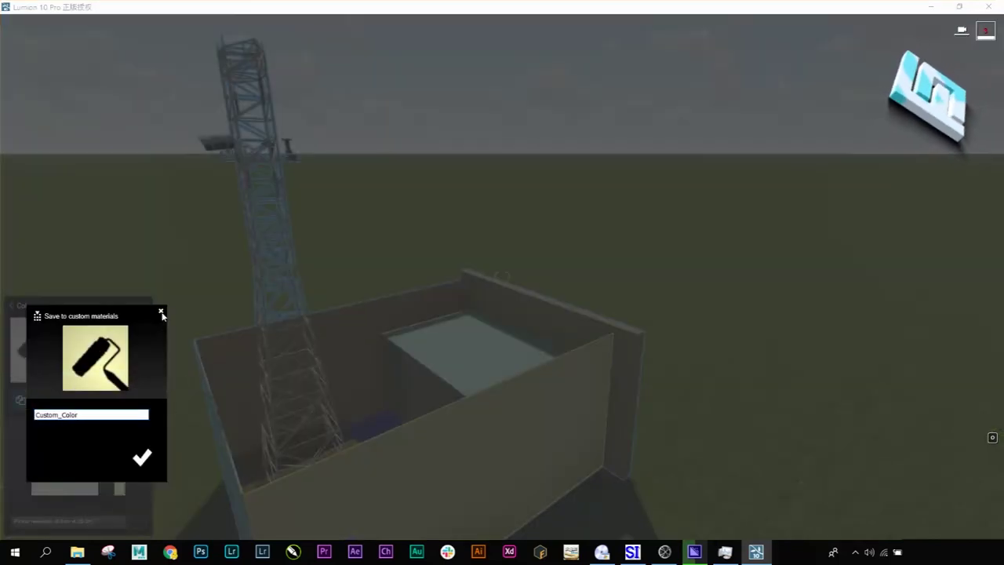
left_click(161, 313)
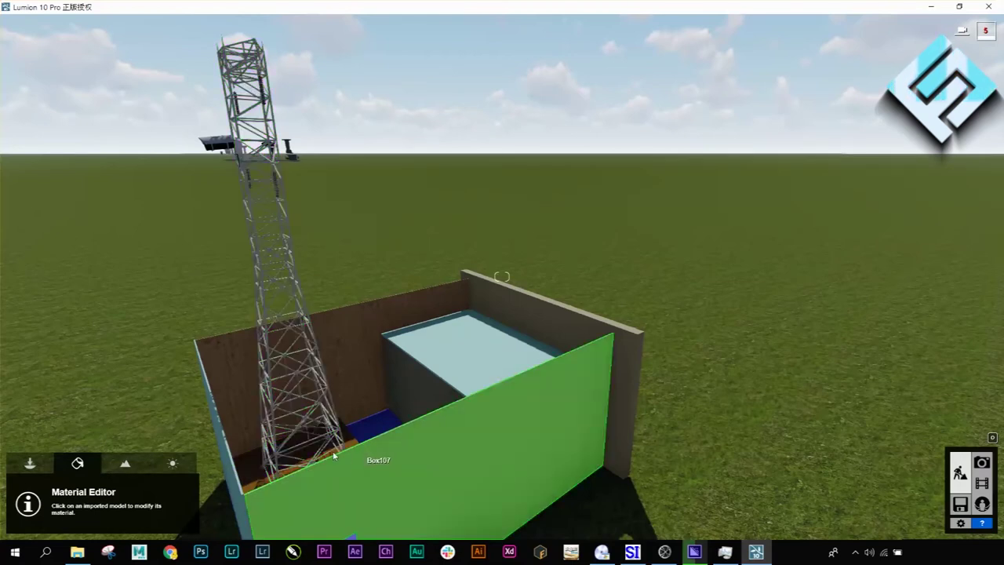
left_click(357, 460)
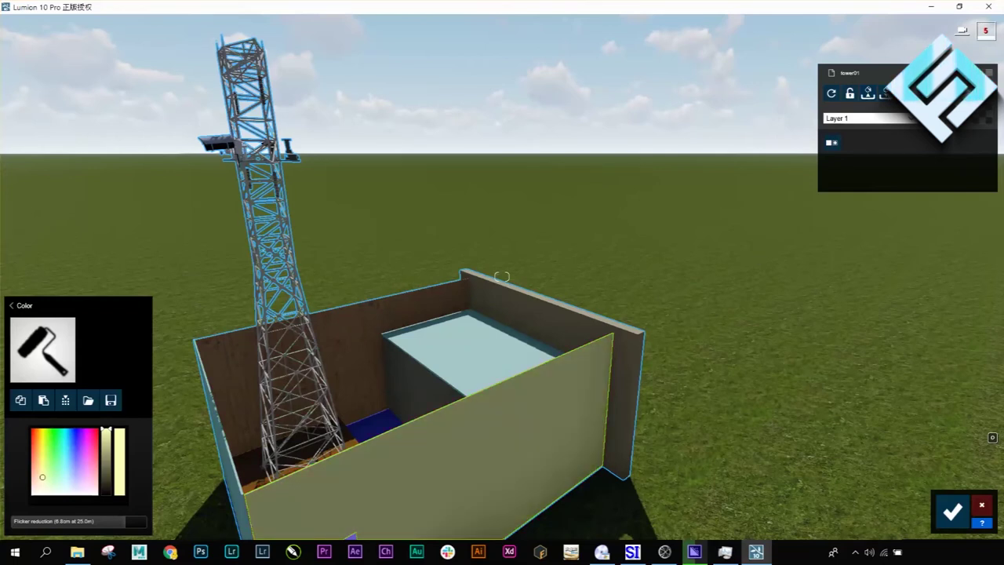
left_click(885, 93)
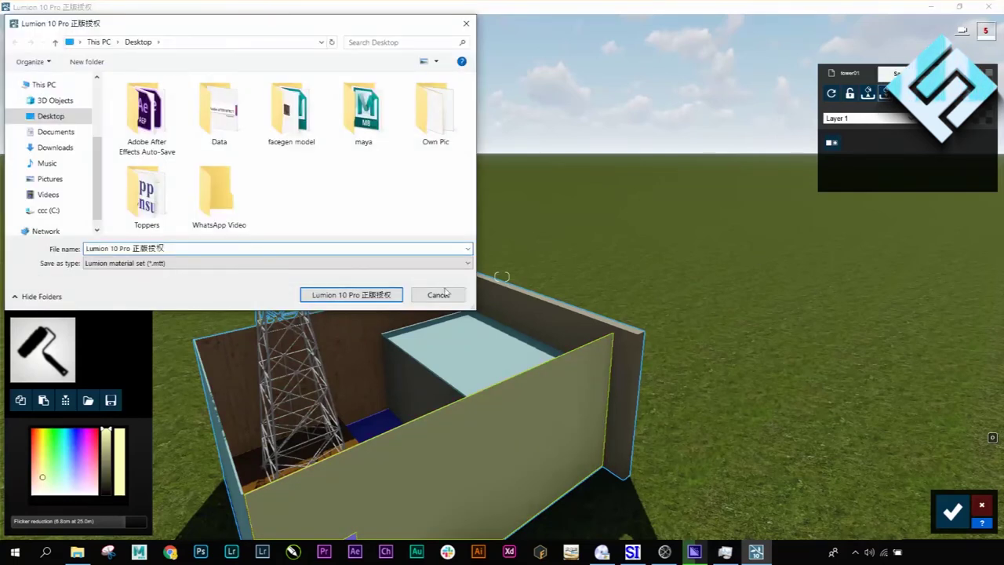
left_click(438, 295)
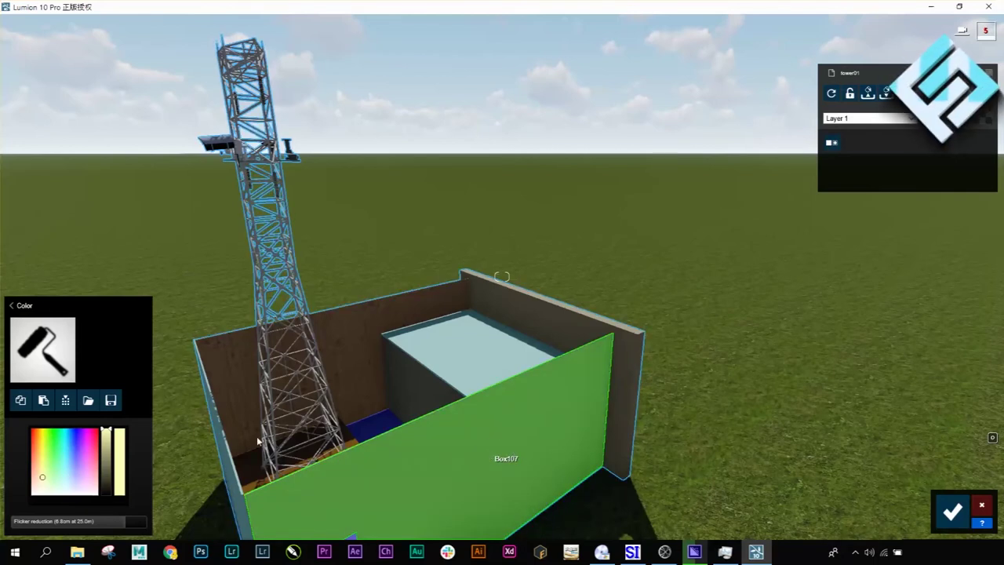
Step: Compare outdoor red brick, grey block and stone materials on the long outer wall and apply the dark brown brick
left_click(18, 308)
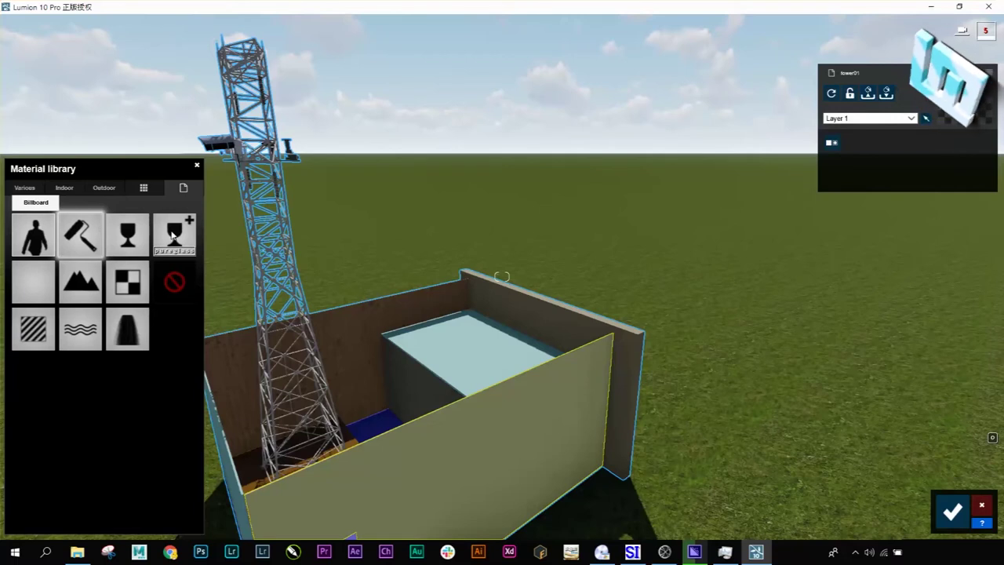
left_click(105, 189)
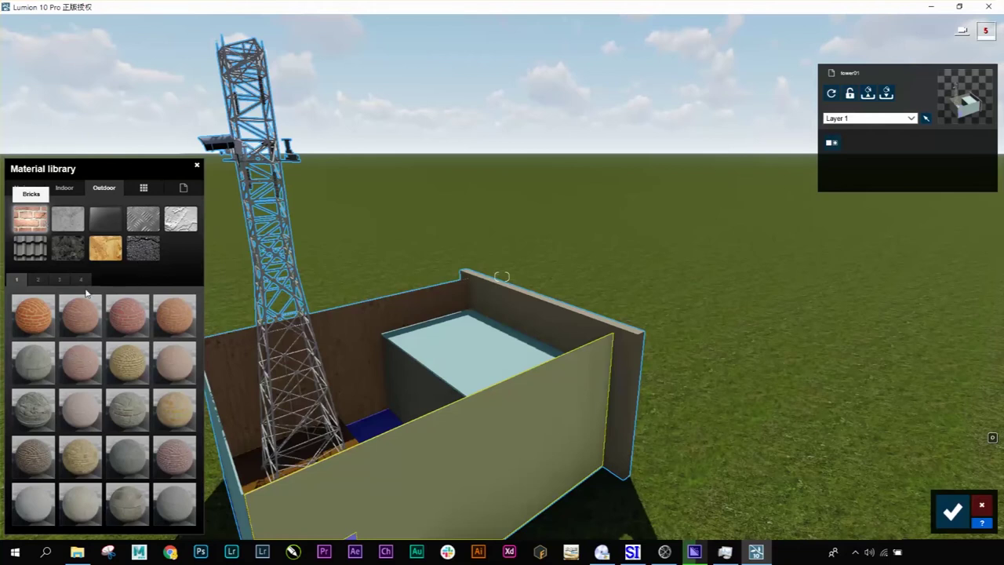
left_click(43, 317)
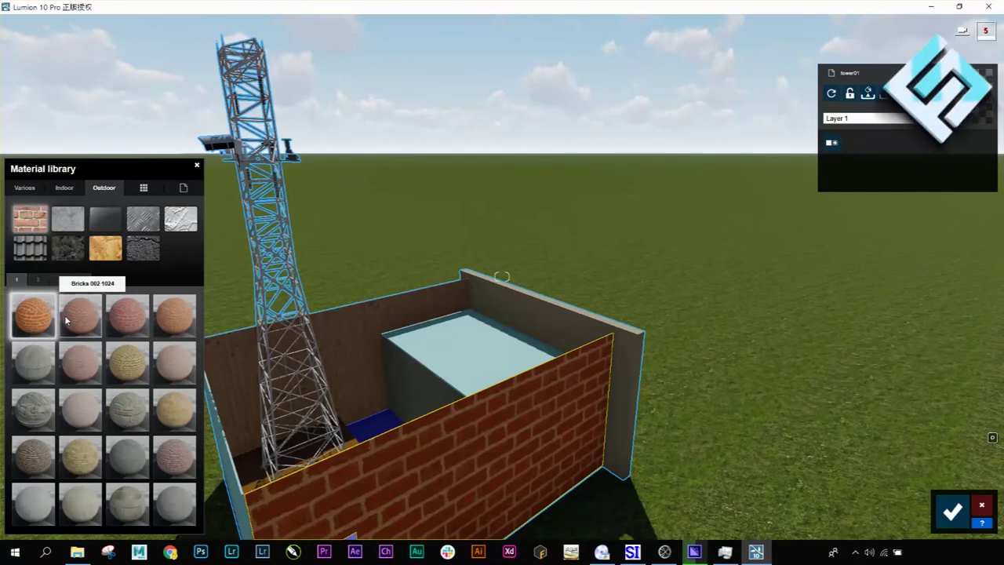
left_click(29, 366)
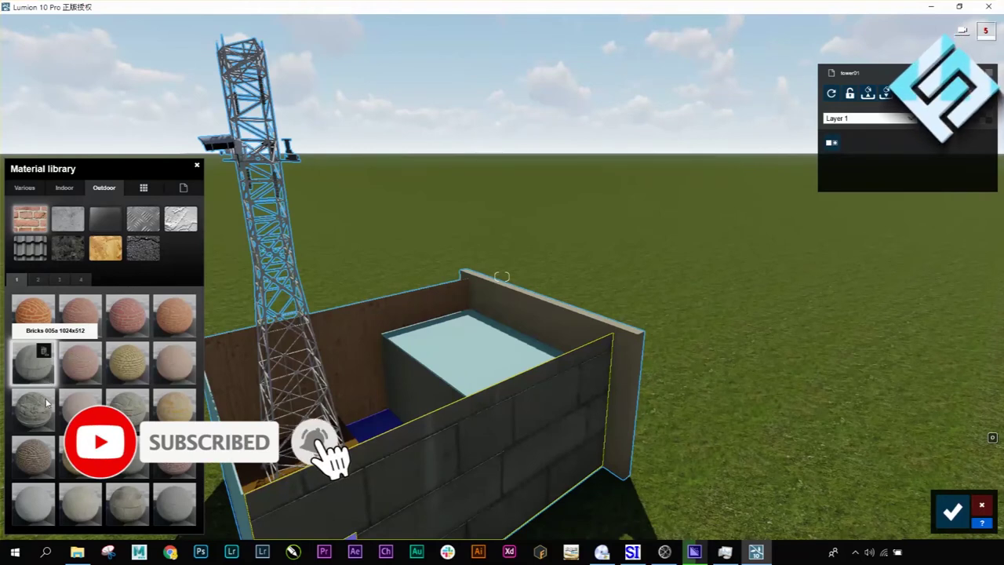
left_click(45, 404)
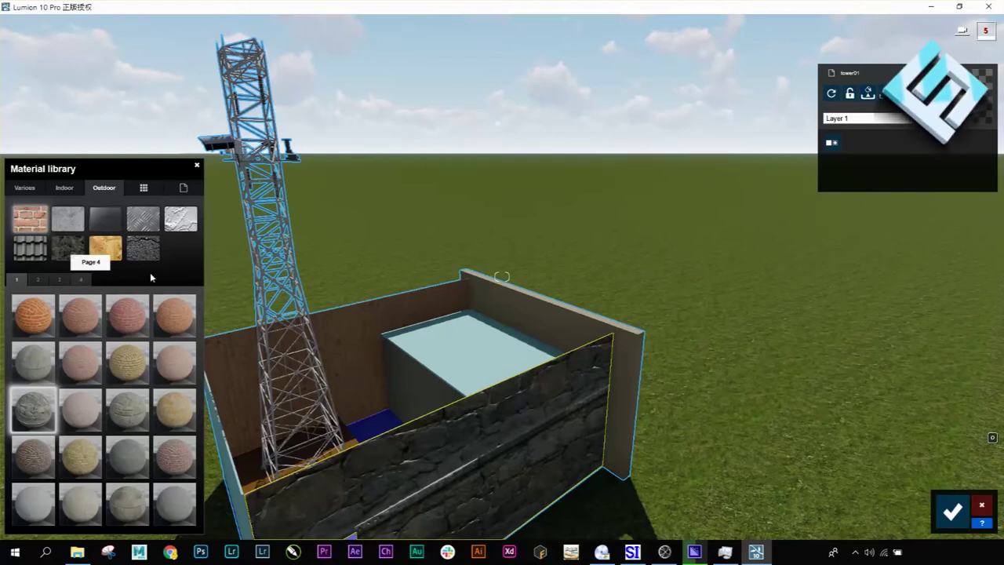
left_click(31, 465)
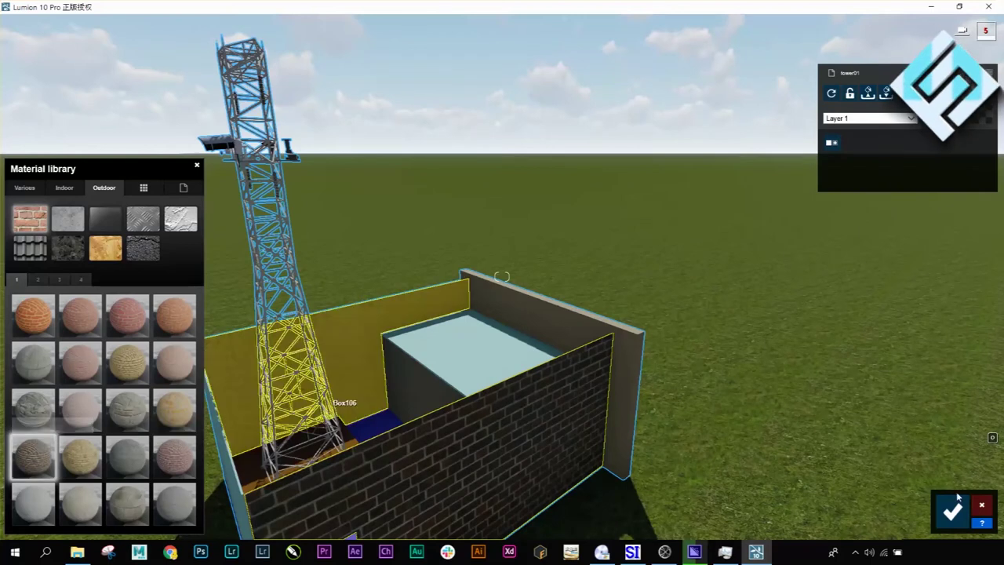